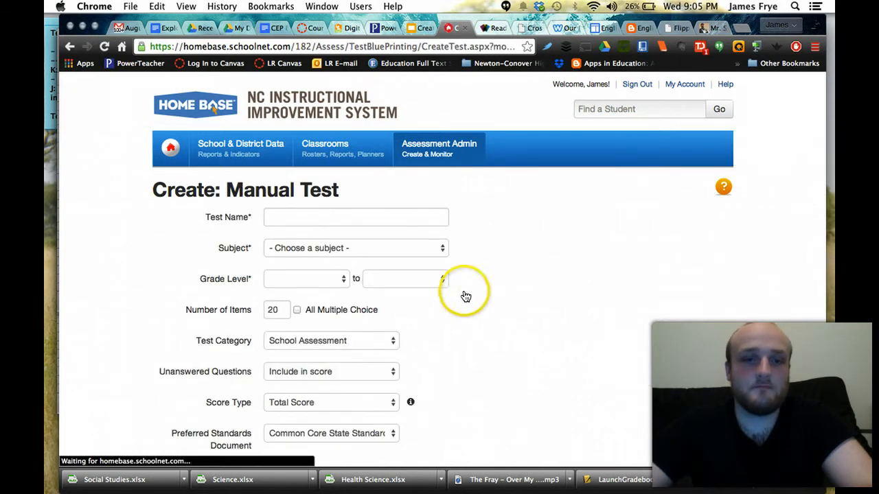
Step: Name the manual test Test, set its subject to English Language and Literature, and set the grade level to 09
left_click(406, 215)
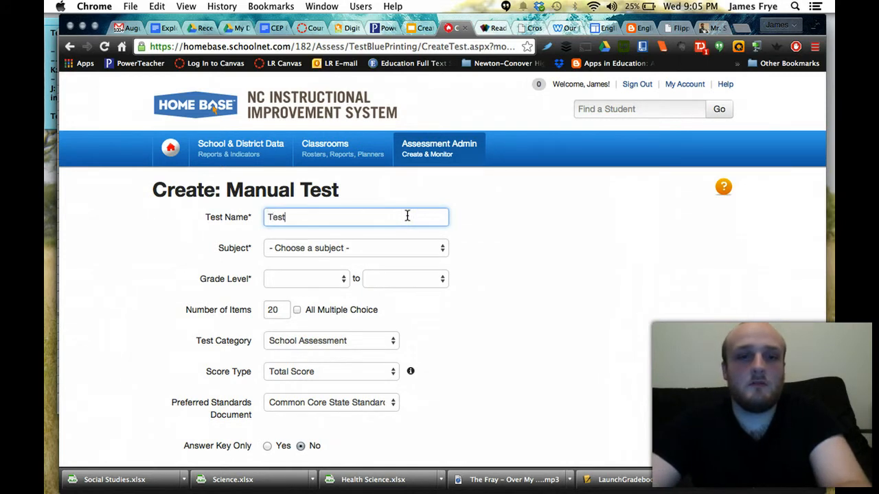
left_click(434, 278)
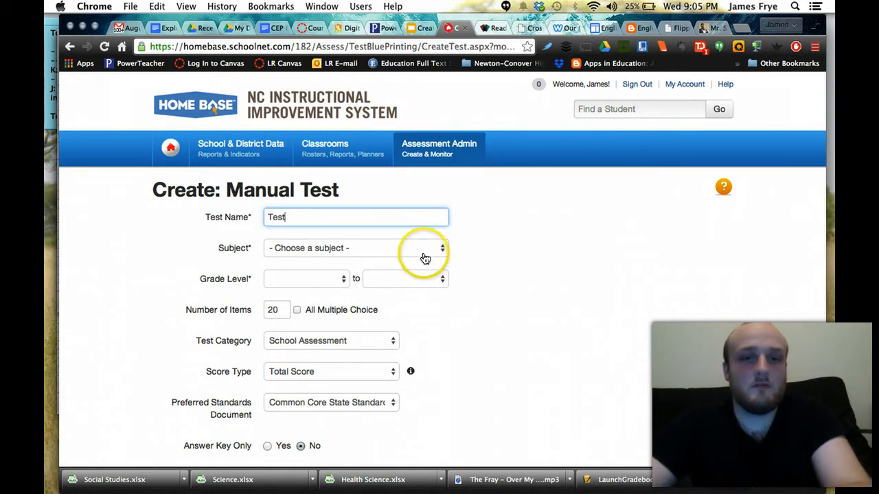
left_click(425, 248)
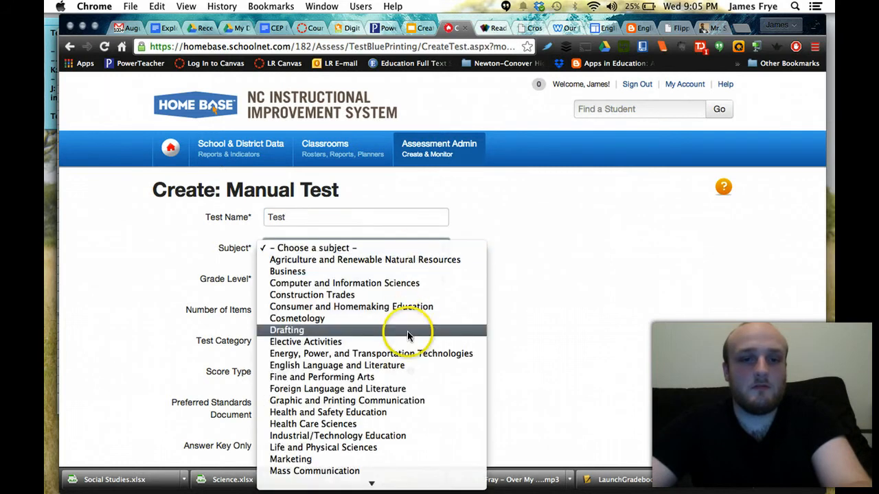
left_click(402, 364)
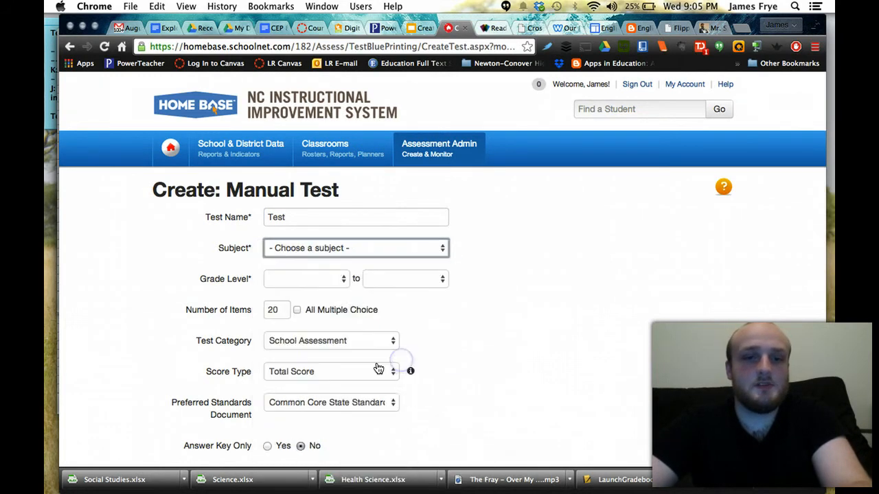
left_click(314, 280)
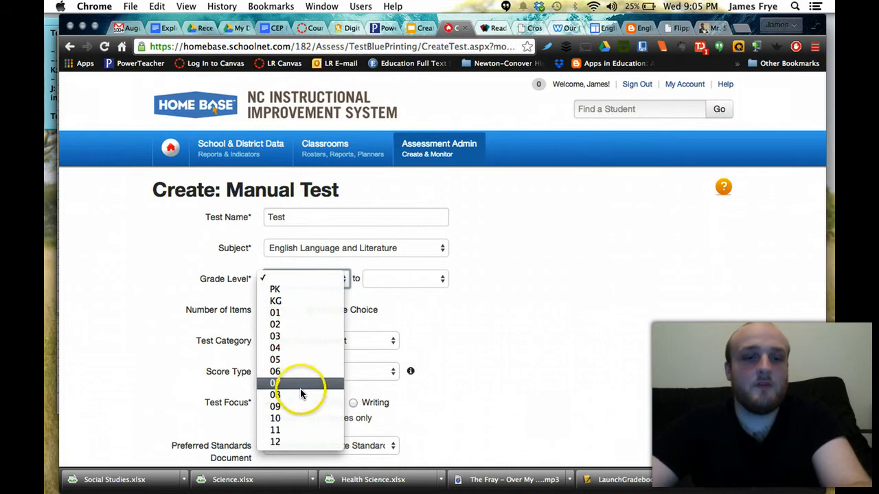
left_click(297, 407)
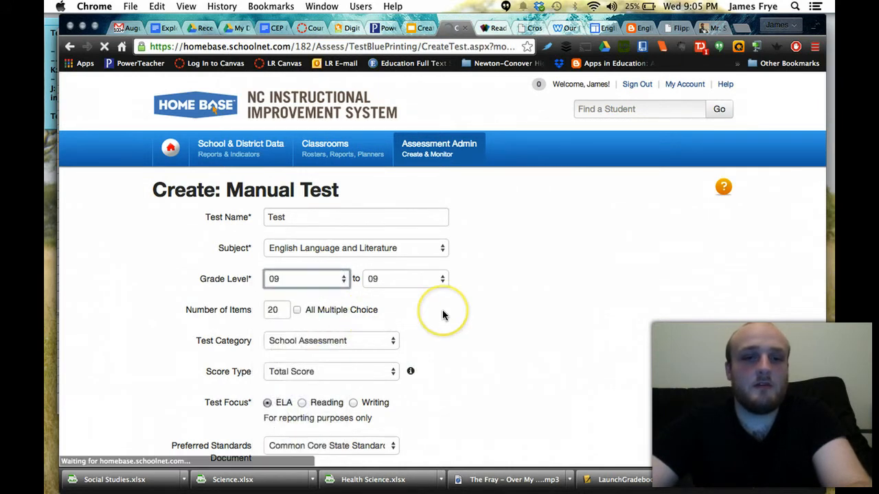
Step: Set the number of items to 2, all multiple choice, and set the test category to My Classroom
left_click(281, 303)
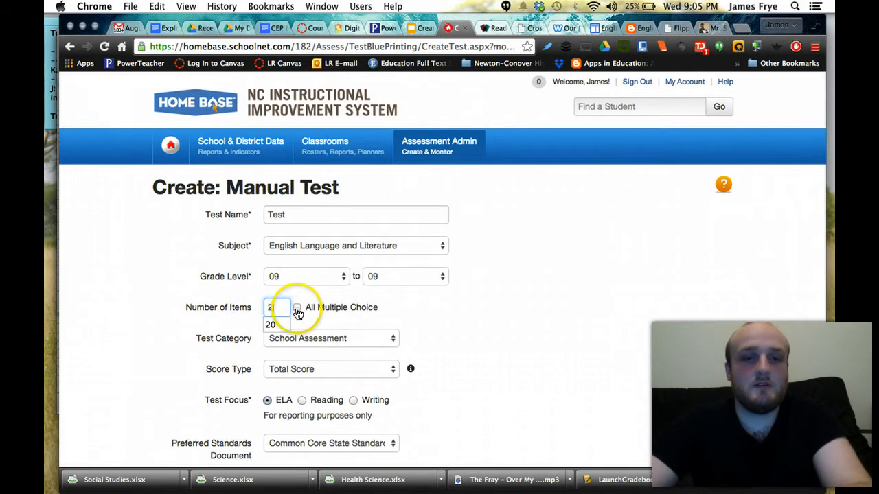
left_click(296, 310)
scroll(430, 312, "down", 5)
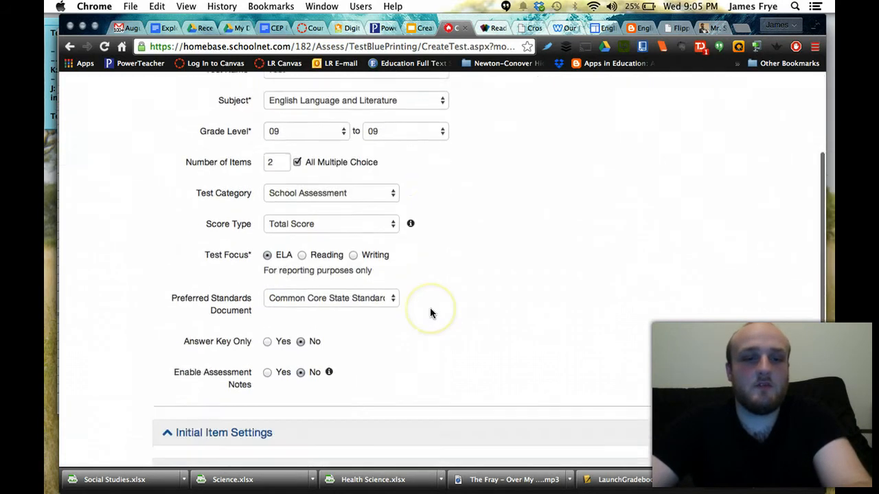
left_click(369, 162)
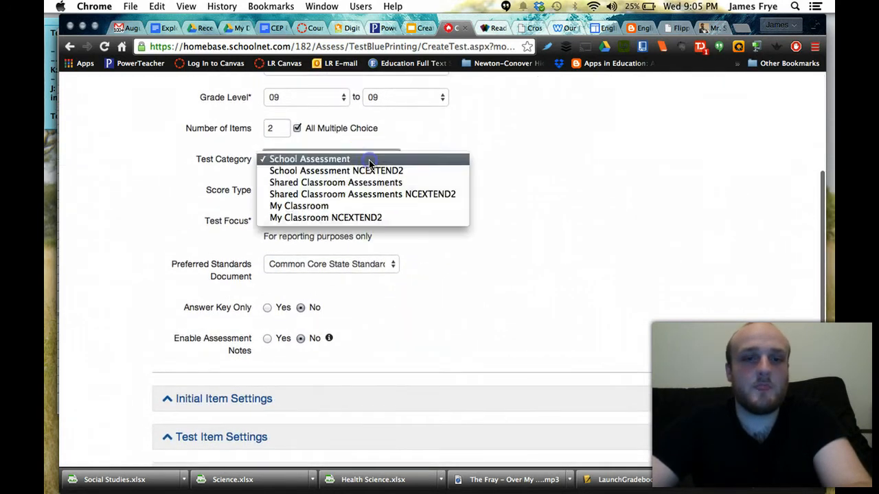
left_click(369, 205)
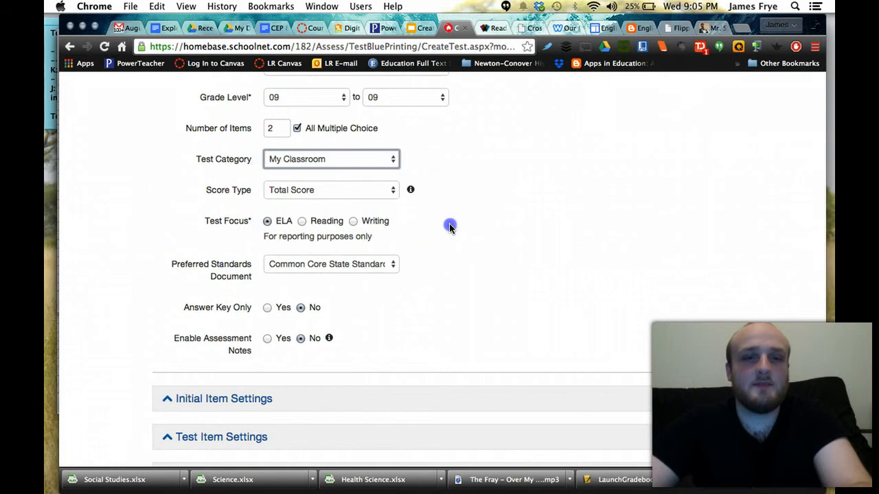
Step: Set the score type to Proficiency Score and choose Common Core State Standards: K-12 English Language Arts as the preferred standards document
left_click(386, 189)
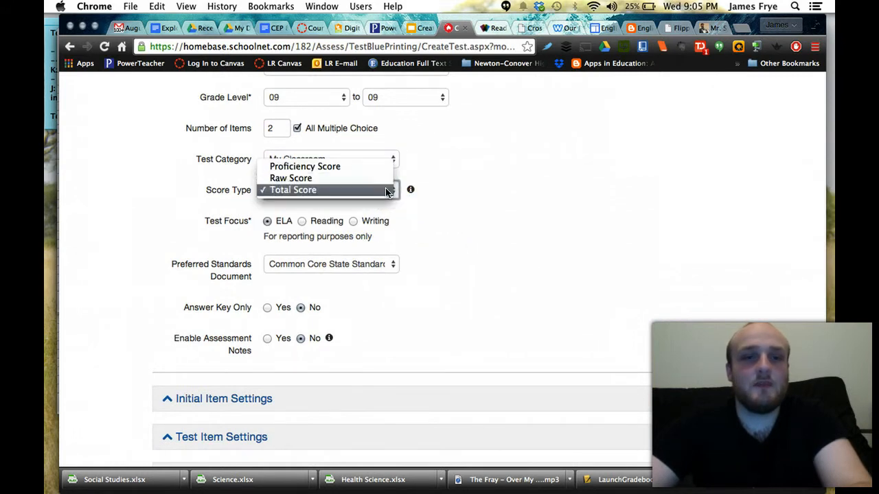
left_click(388, 167)
scroll(491, 192, "down", 1)
left_click(490, 191)
scroll(490, 192, "down", 3)
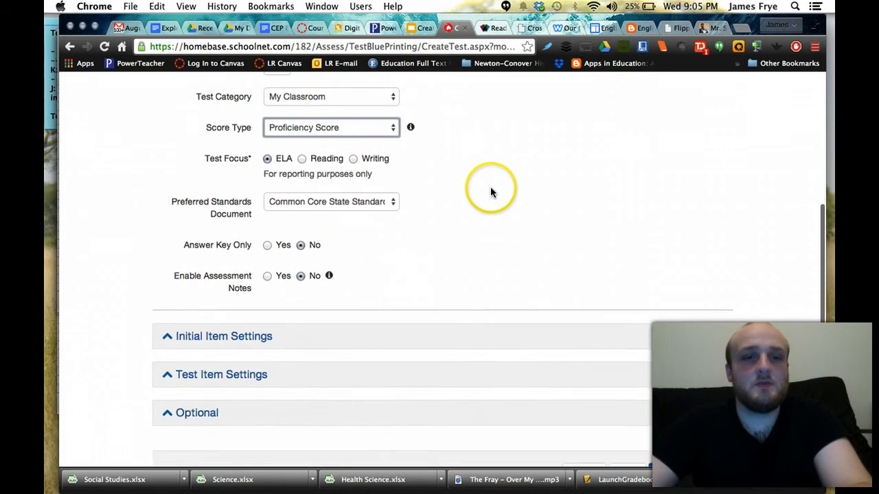
scroll(463, 199, "down", 1)
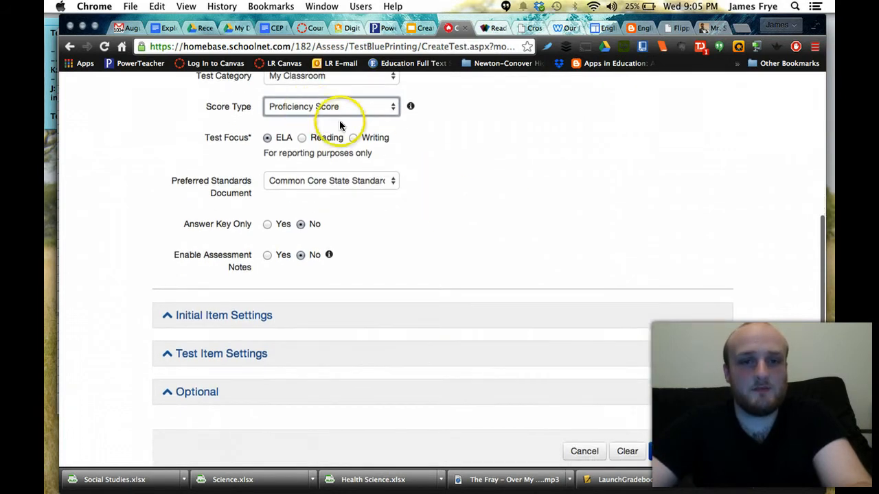
scroll(455, 170, "down", 1)
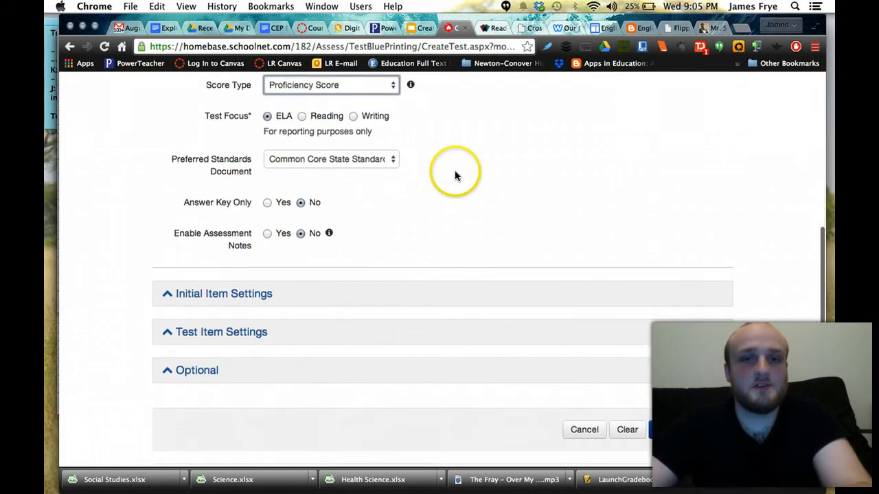
left_click(273, 163)
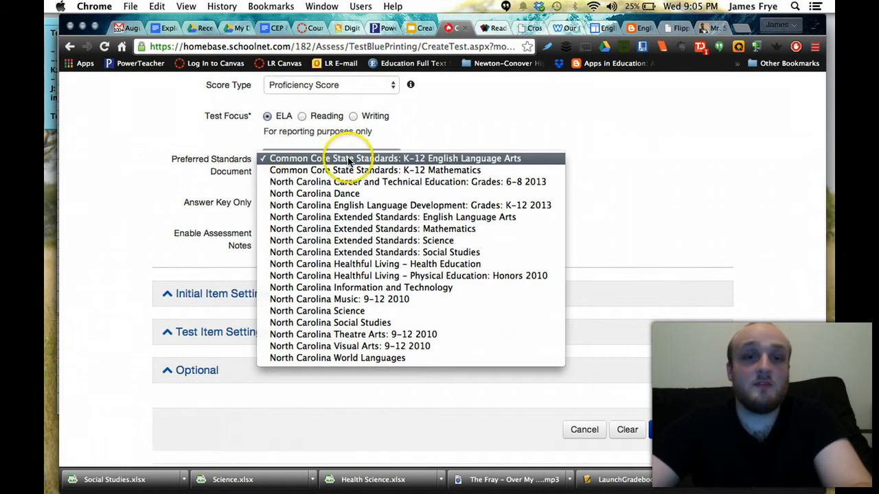
left_click(374, 158)
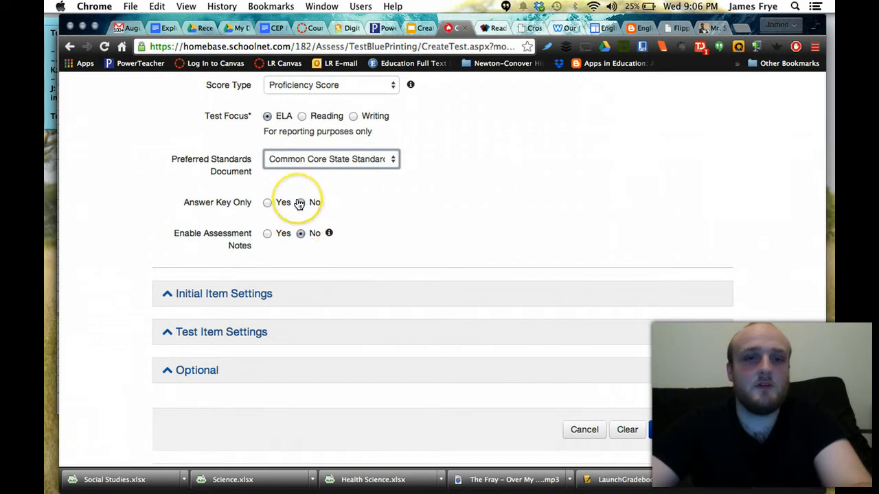
Step: Expand and review the Initial Item Settings and Test Item Settings, and submit the form to create the test
scroll(295, 201, "up", 1)
scroll(296, 202, "down", 2)
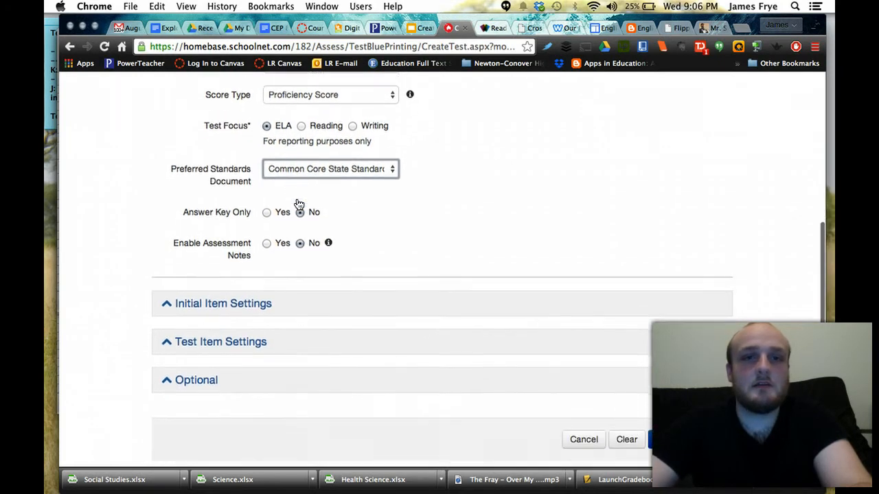
scroll(298, 203, "down", 3)
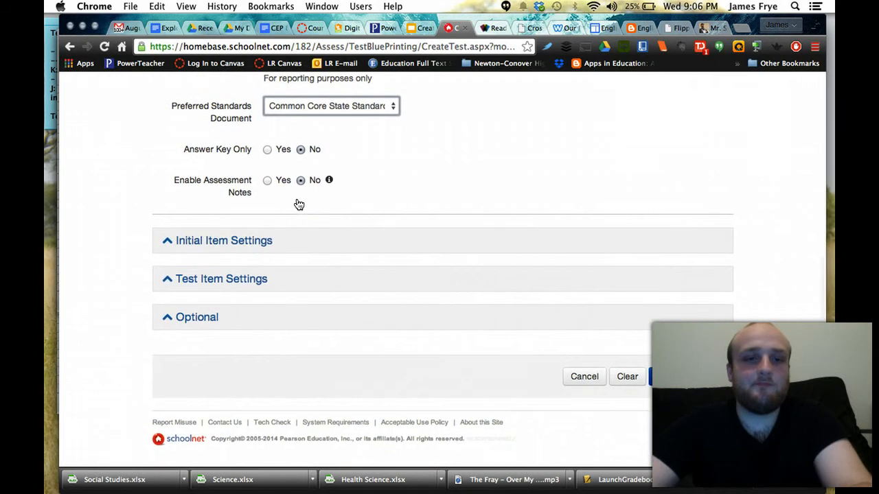
left_click(283, 246)
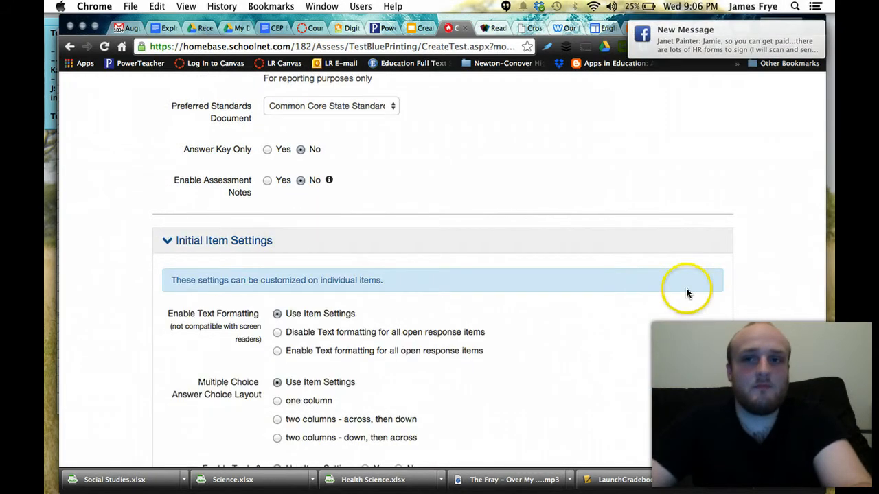
scroll(741, 248, "down", 4)
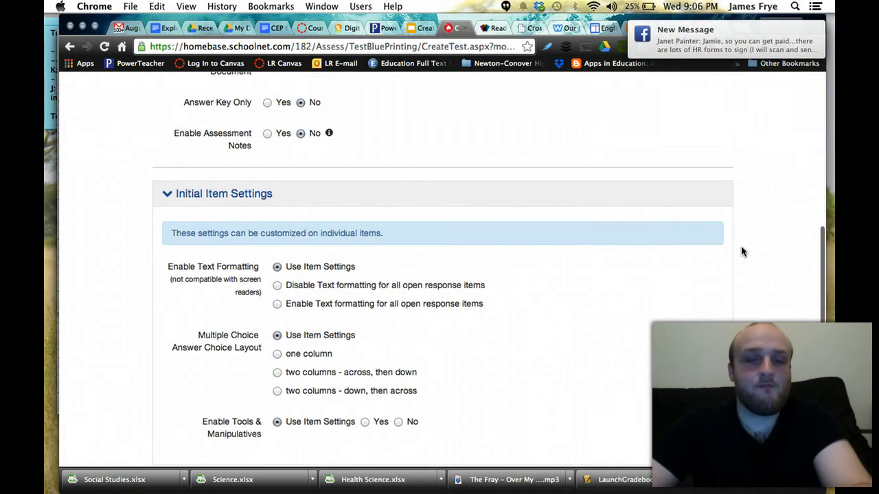
scroll(741, 251, "down", 5)
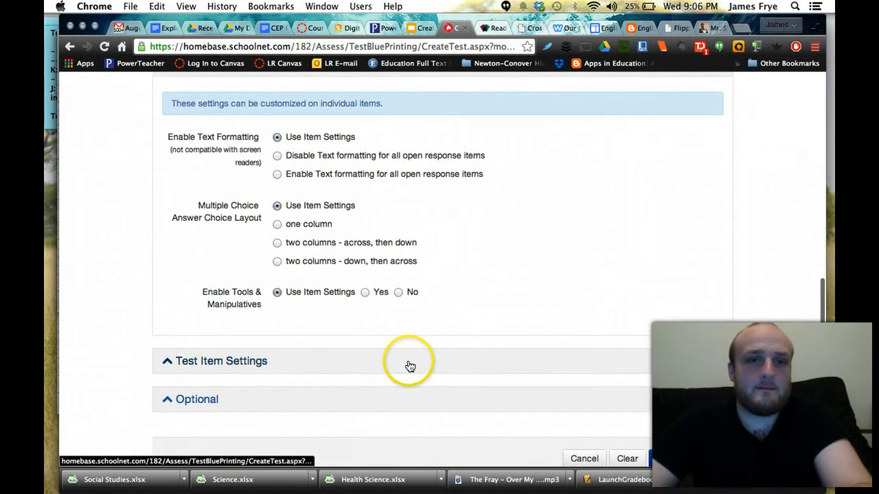
left_click(328, 362)
scroll(328, 416, "down", 1)
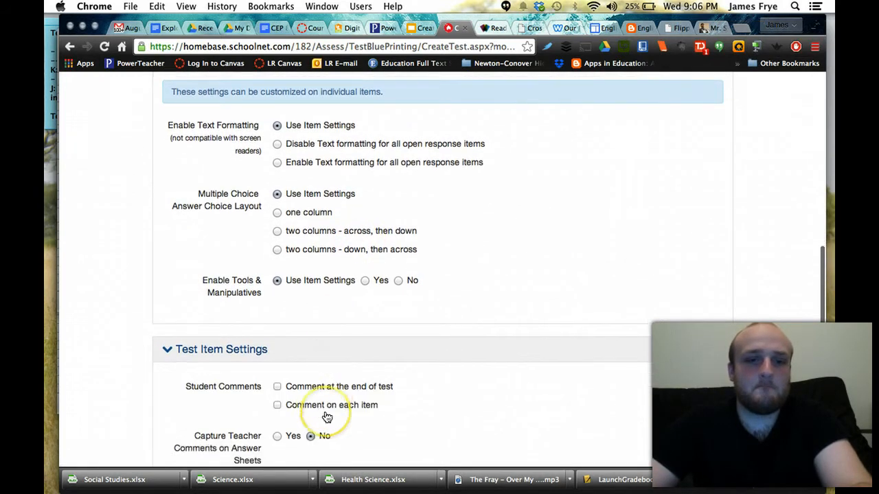
scroll(326, 418, "down", 7)
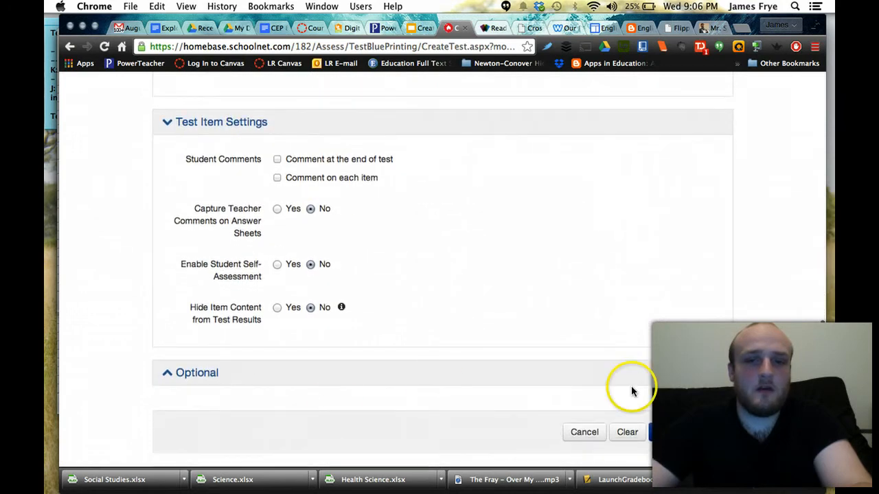
left_click(665, 438)
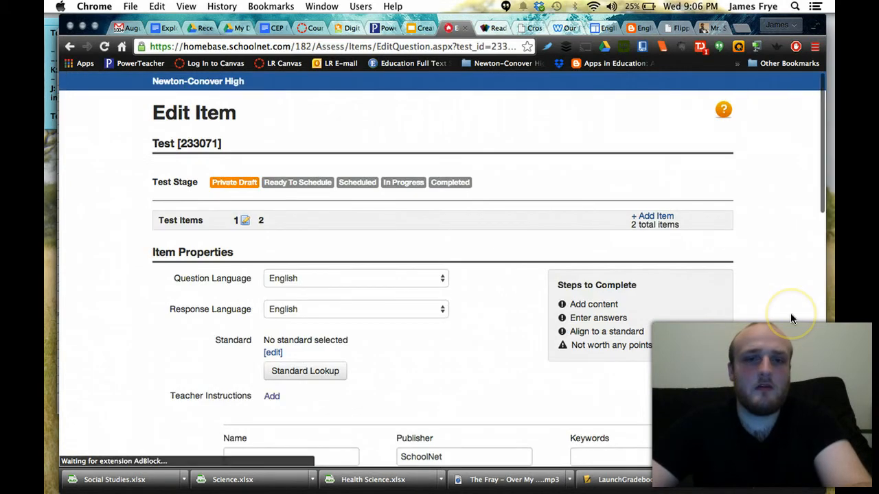
Step: Edit the standard of item 1 and open the standard lookup for it
scroll(790, 318, "down", 3)
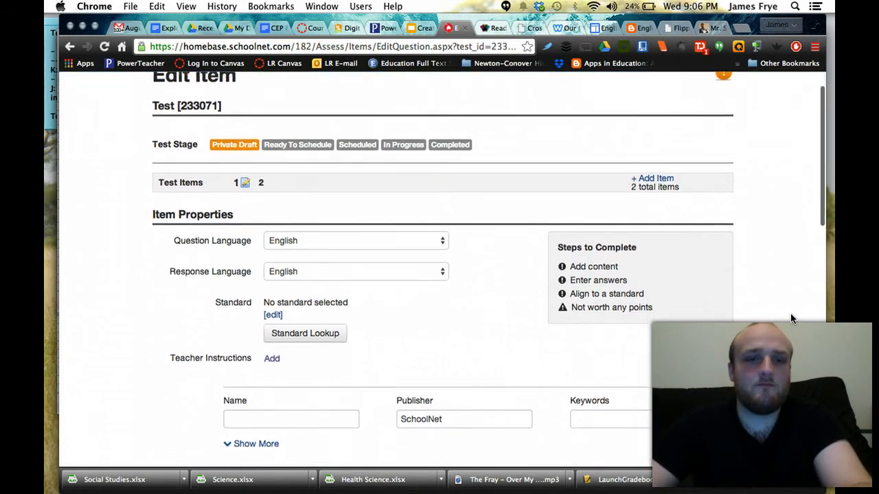
scroll(790, 318, "down", 2)
left_click(281, 186)
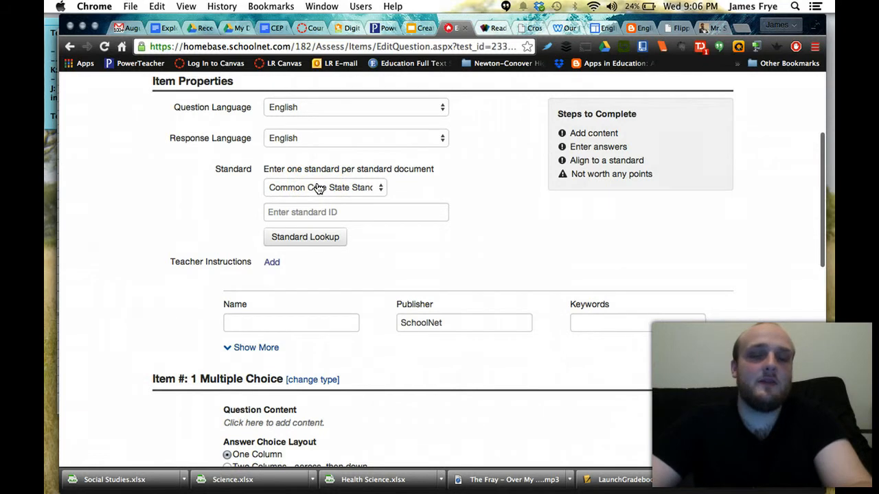
left_click(318, 188)
left_click(317, 187)
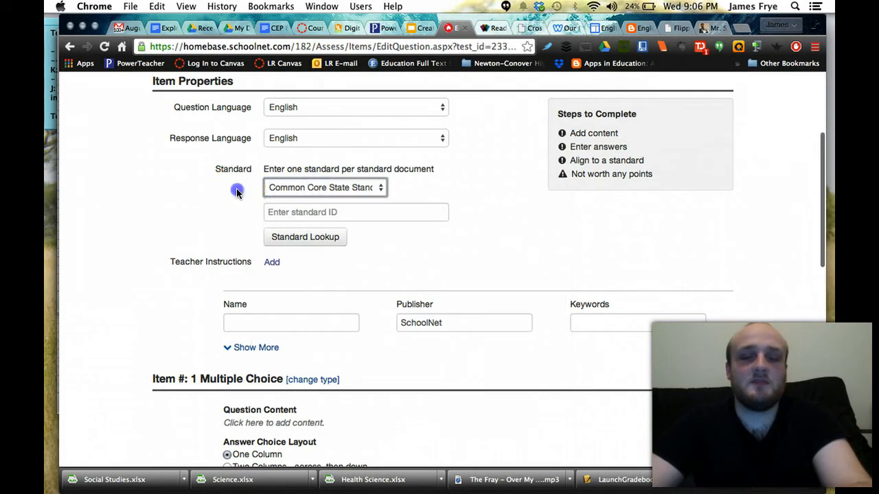
left_click(314, 238)
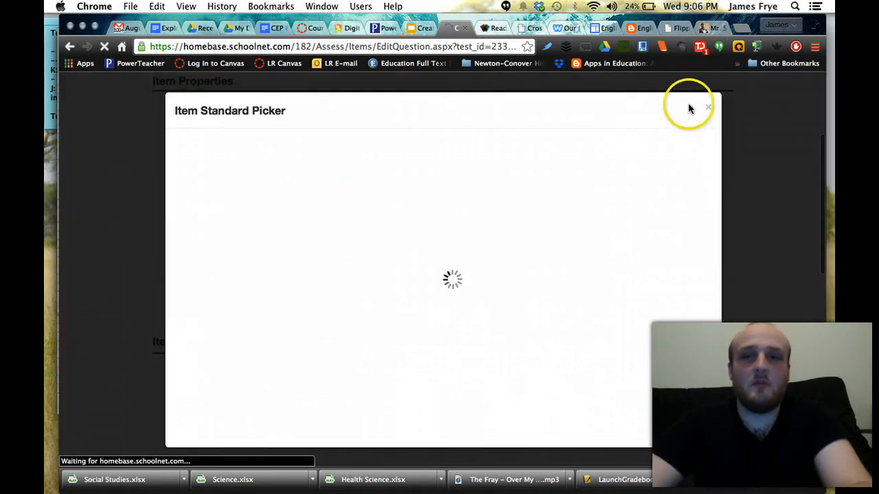
Step: Expand Grades 9-10 English Language Arts, Language and Conventions of Standard English in the item standard picker
scroll(658, 206, "down", 2)
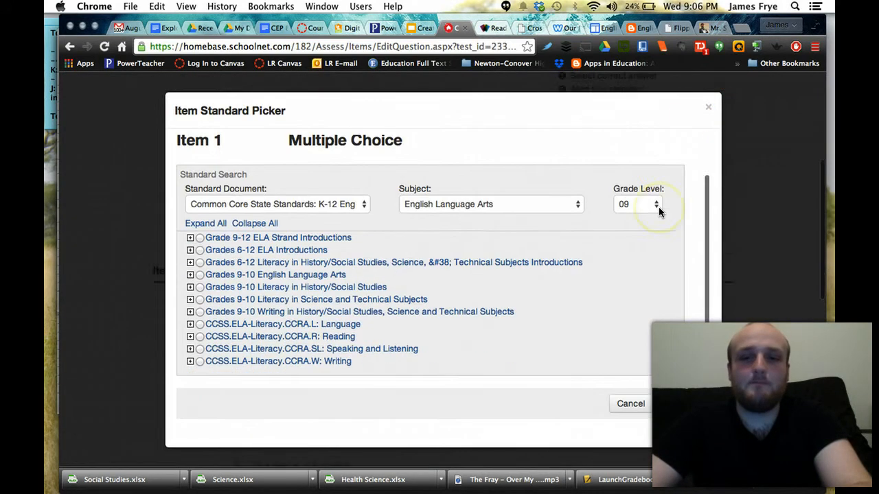
scroll(658, 207, "up", 2)
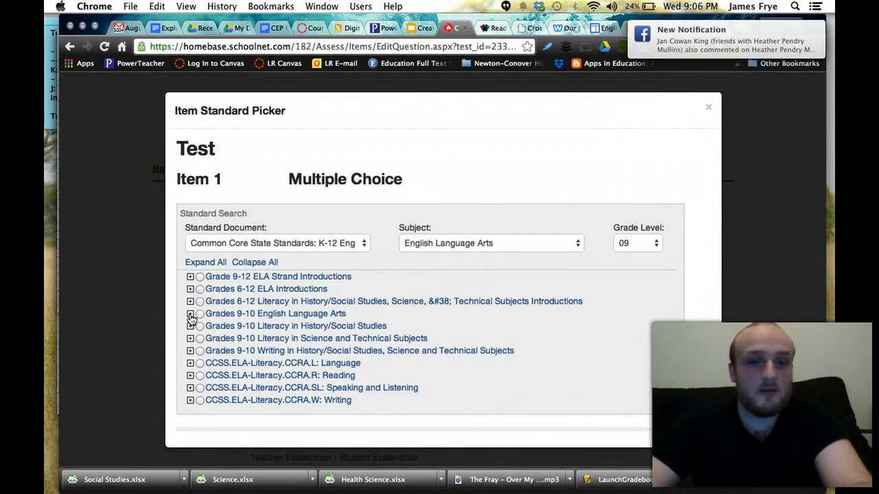
left_click(190, 314)
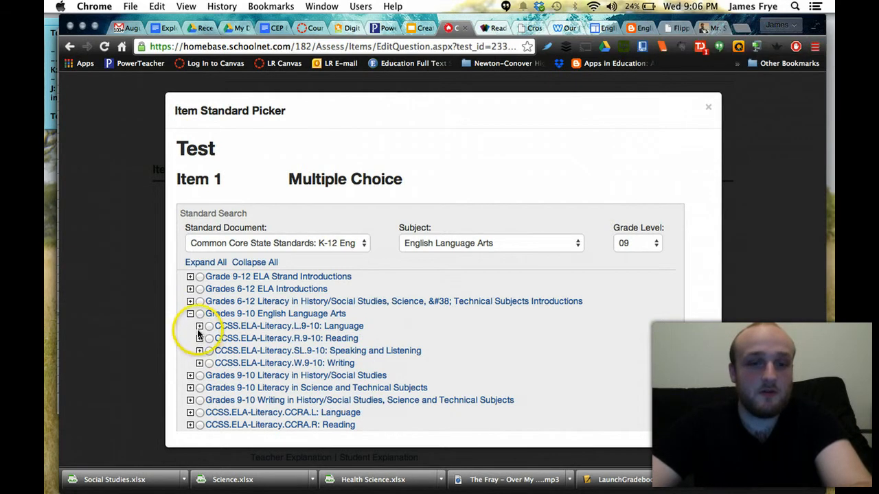
left_click(200, 327)
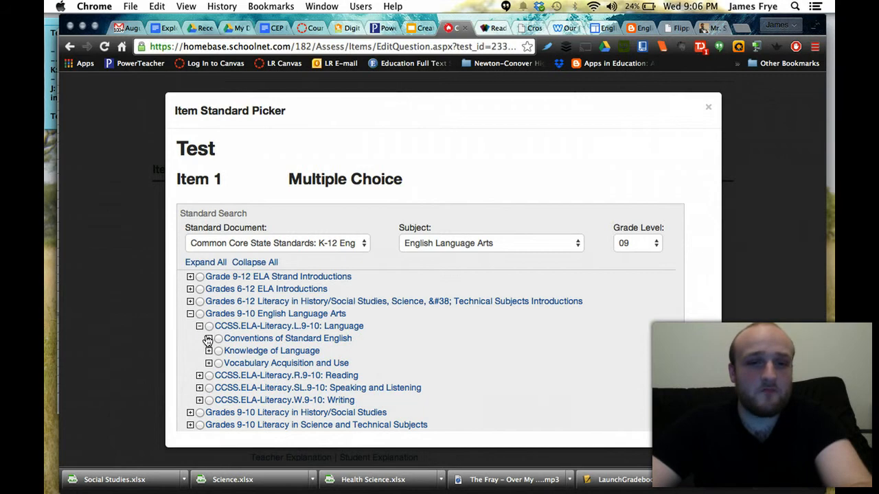
left_click(208, 338)
scroll(217, 350, "down", 3)
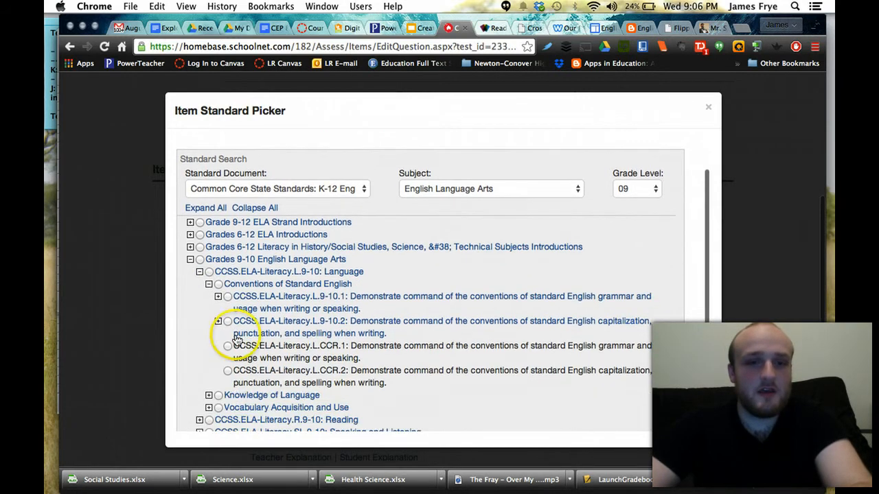
Step: Choose CCSS.ELA-Literacy.L.9-10.1 as the standard for item 1, checking its sub-standards, and save the choice
left_click(228, 298)
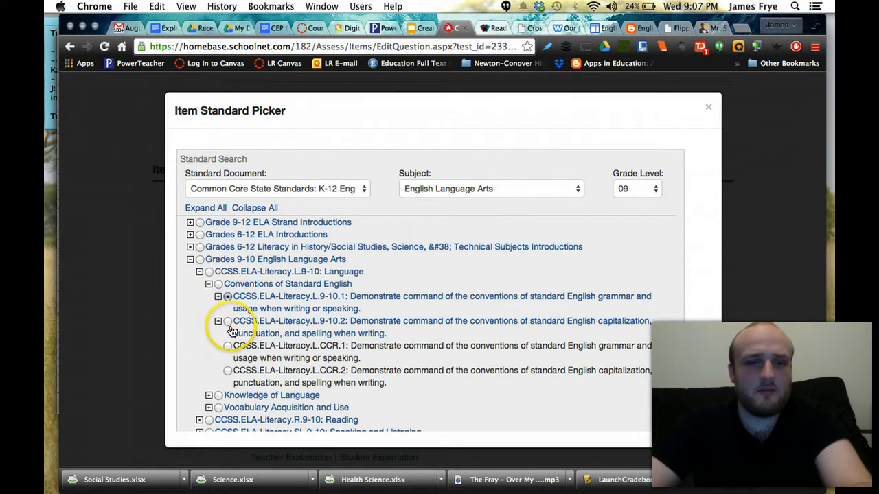
left_click(217, 298)
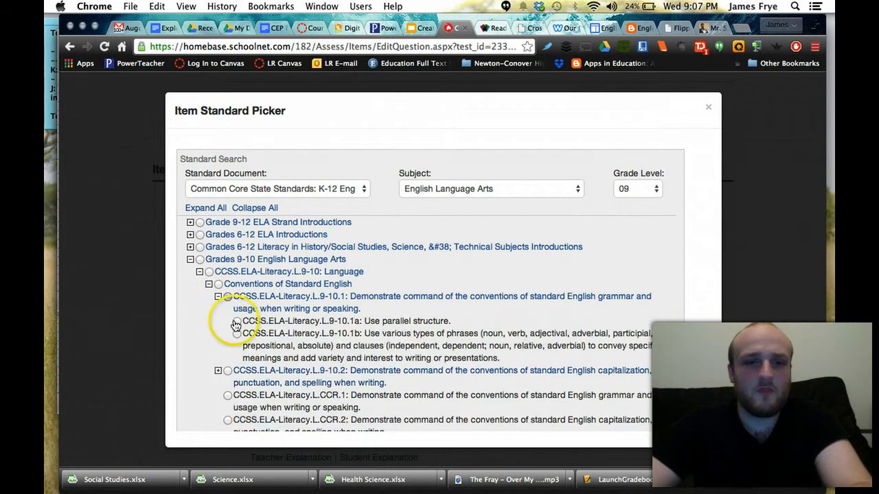
left_click(219, 298)
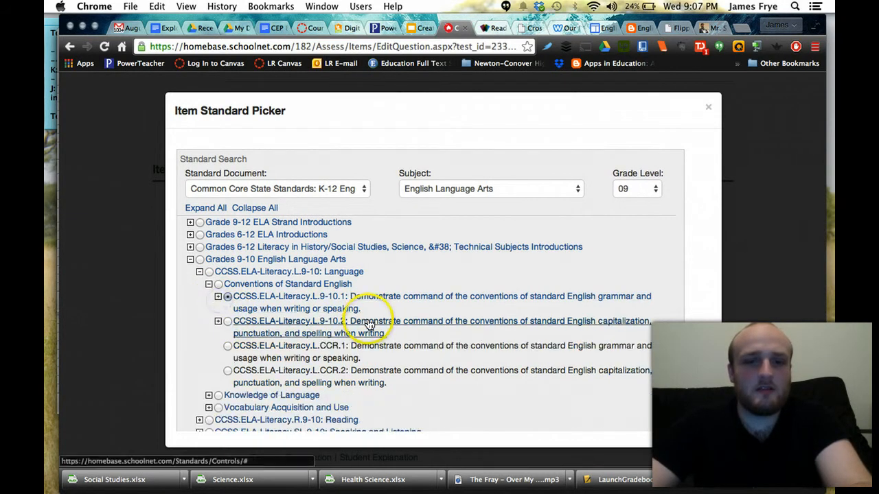
scroll(371, 327, "down", 5)
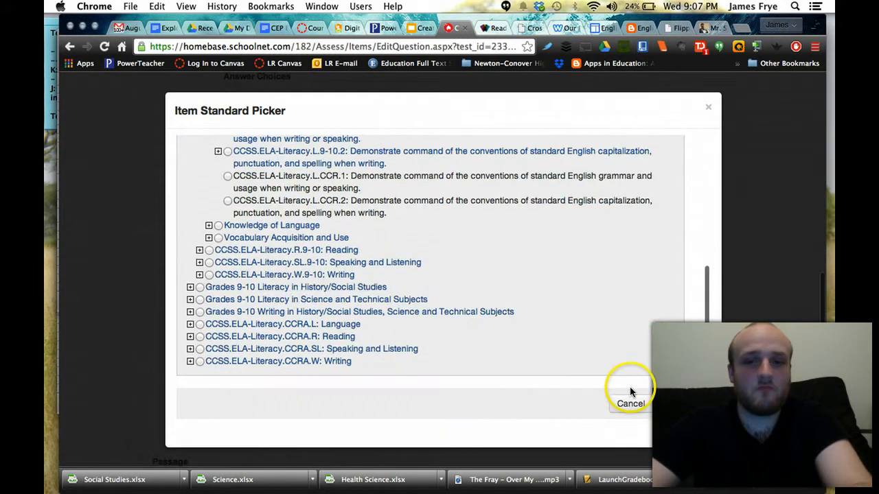
left_click(691, 409)
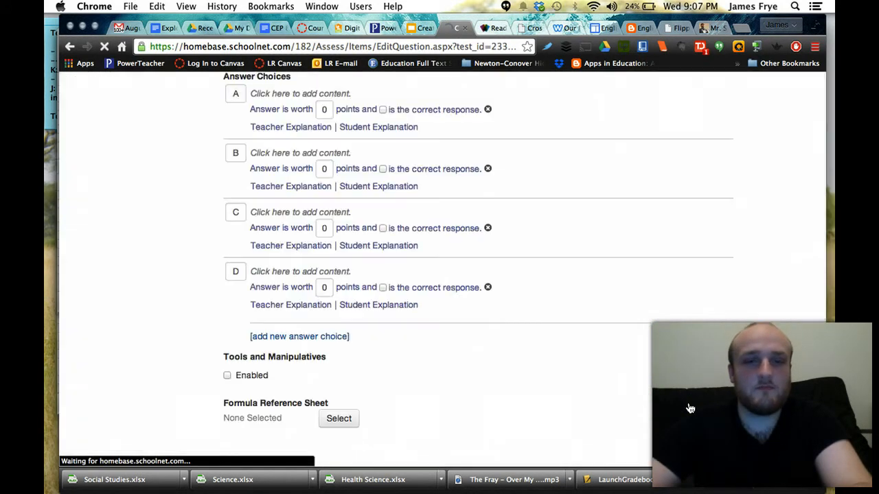
Step: Change the type of item 1 from Multiple Choice to Item lookup to open the item bank
scroll(619, 385, "up", 5)
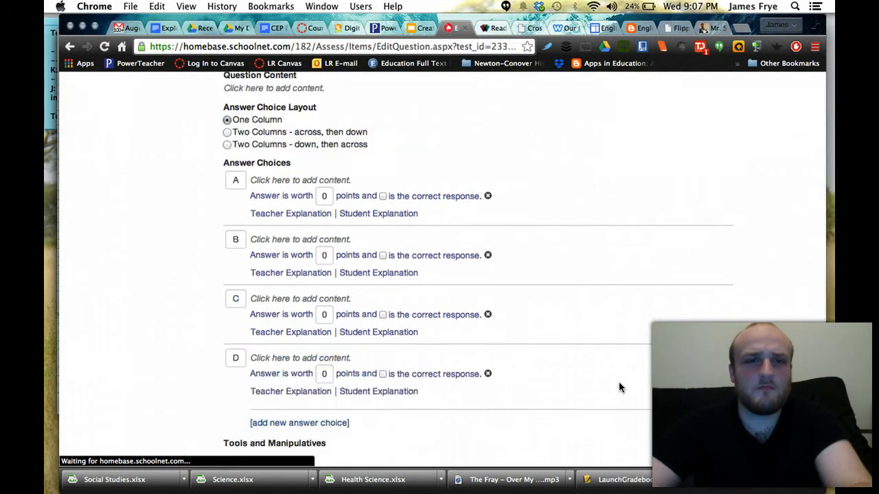
scroll(618, 383, "up", 1)
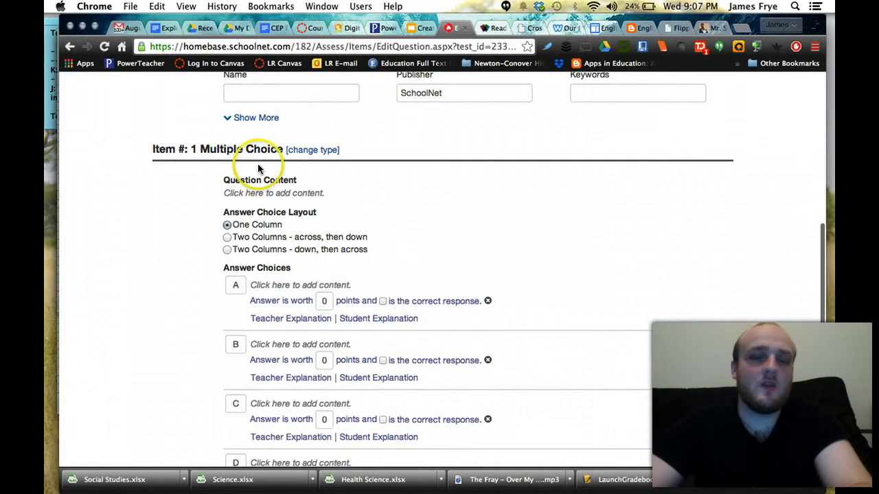
scroll(165, 175, "up", 2)
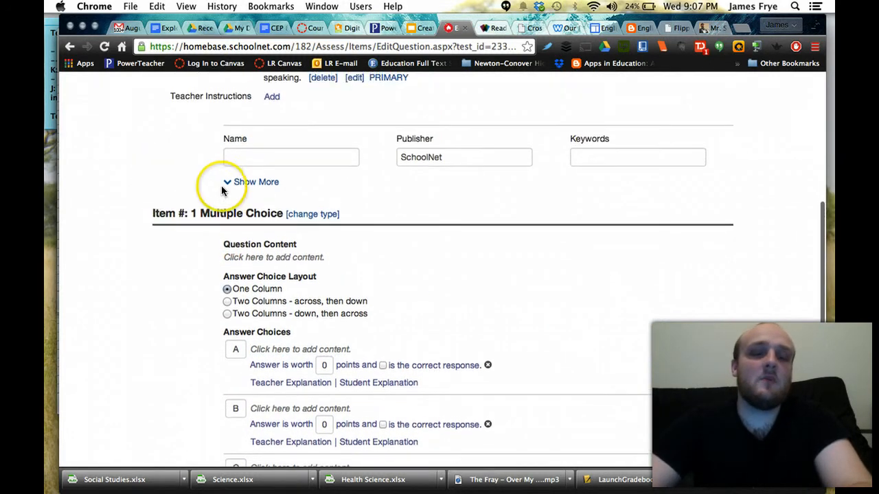
left_click(318, 216)
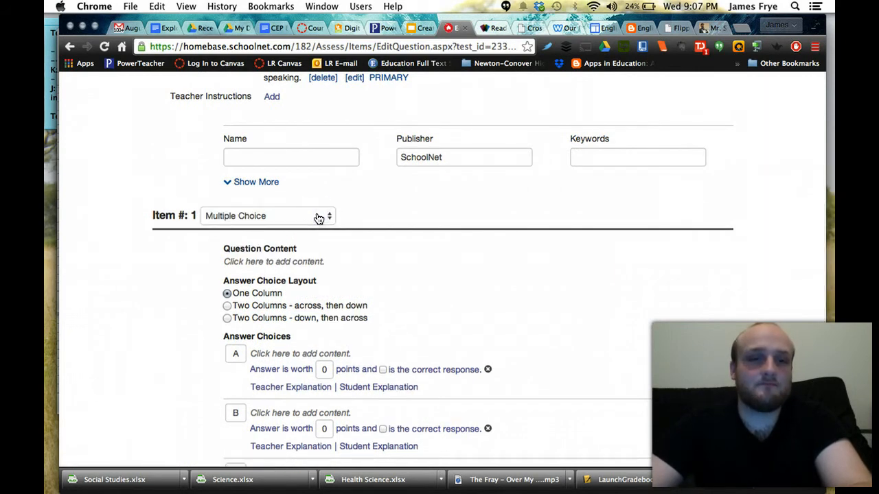
left_click(317, 217)
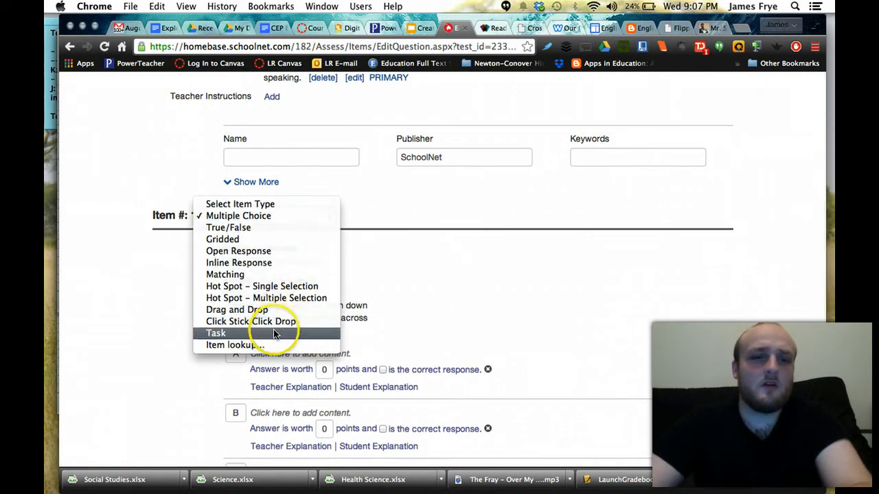
left_click(270, 347)
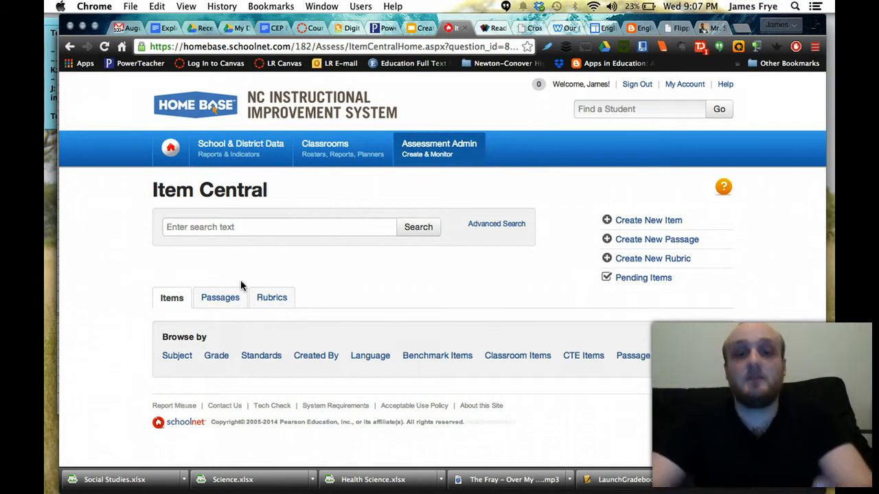
Step: Browse the item bank by standards and set the grade level to 09 for English Language Arts
left_click(184, 356)
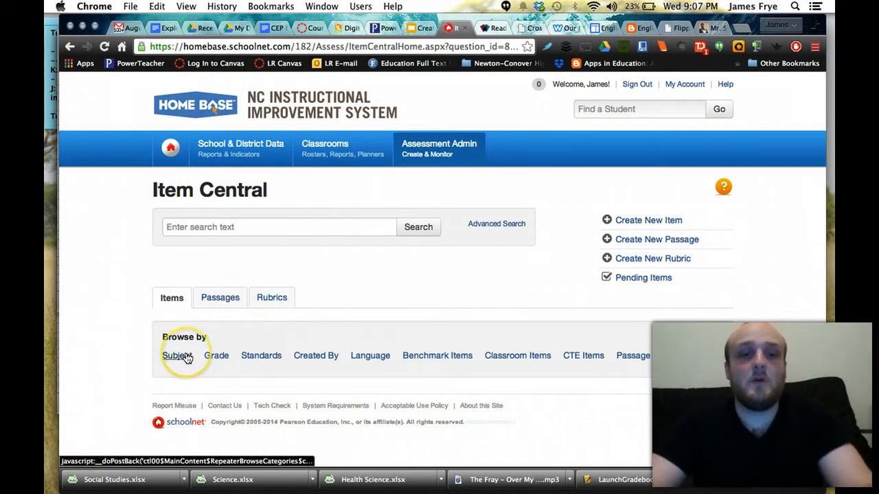
left_click(251, 361)
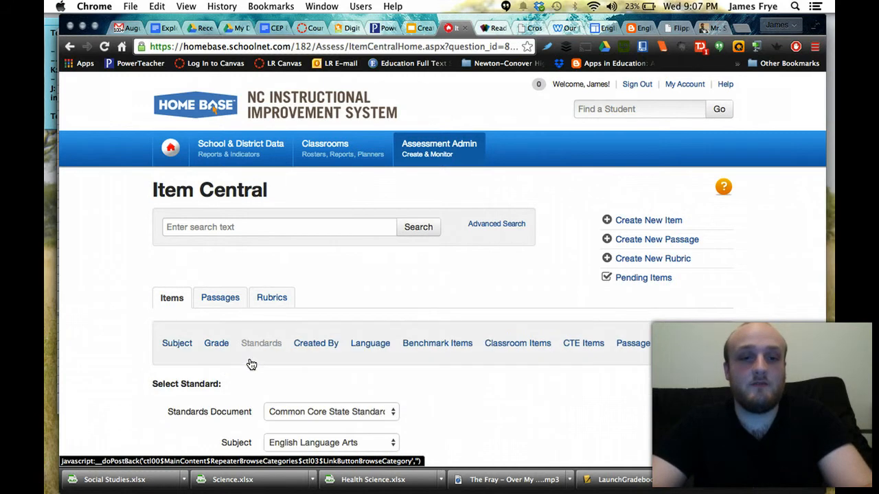
scroll(249, 362, "down", 4)
left_click(281, 348)
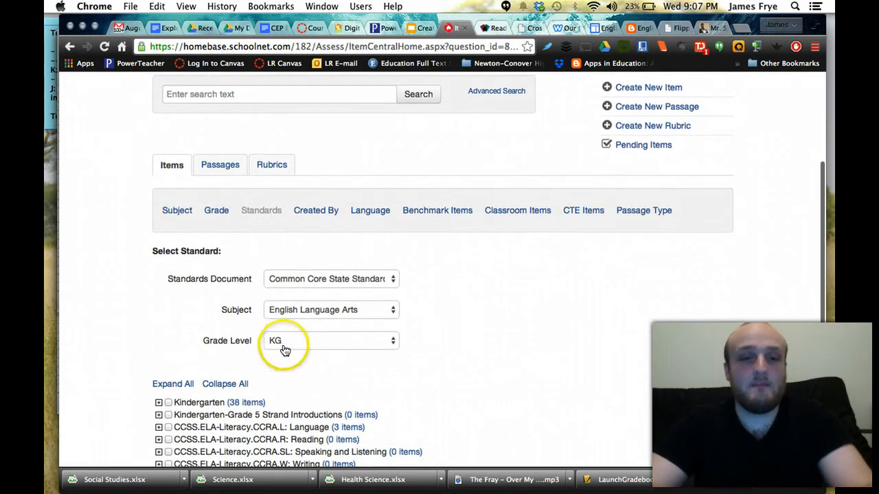
left_click(282, 349)
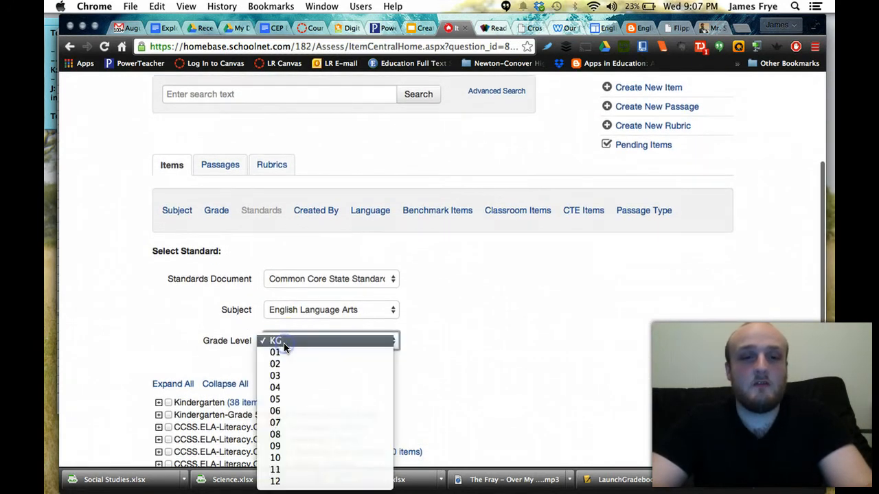
left_click(278, 447)
scroll(408, 393, "down", 2)
scroll(409, 393, "down", 2)
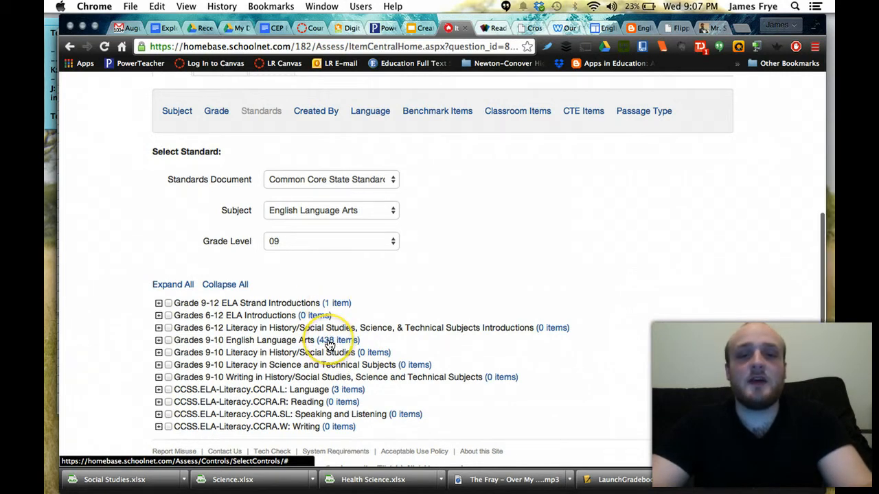
Step: Expand Grades 9-10 English Language Arts, its Language strand and Conventions of Standard English in the item bank's standards list
left_click(159, 341)
left_click(169, 360)
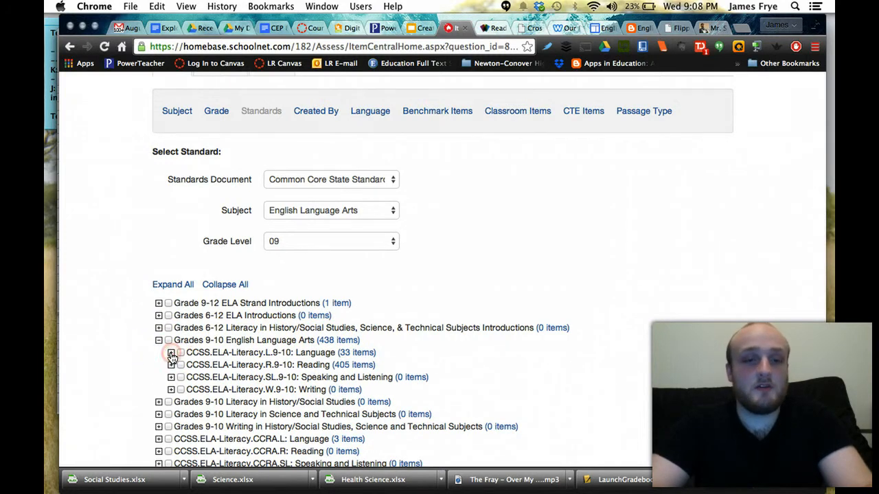
right_click(172, 355)
left_click(158, 351)
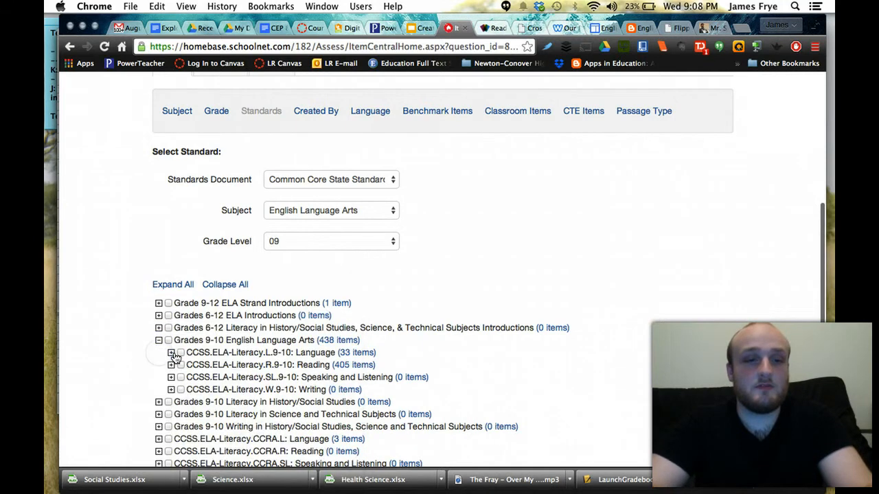
left_click(171, 353)
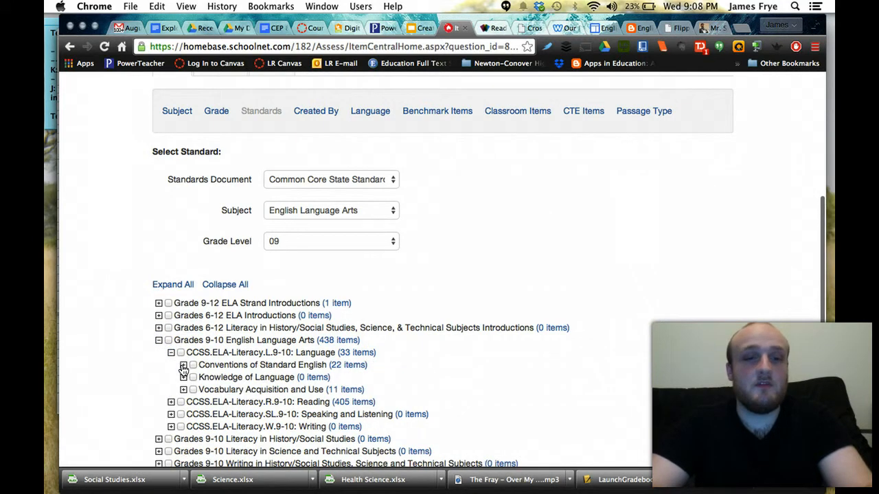
left_click(184, 365)
left_click(183, 366)
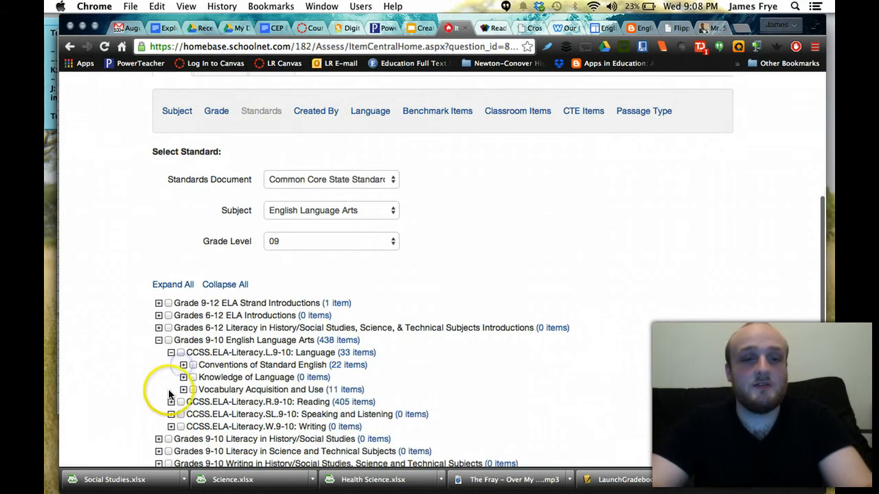
left_click(185, 366)
right_click(185, 366)
left_click(154, 376)
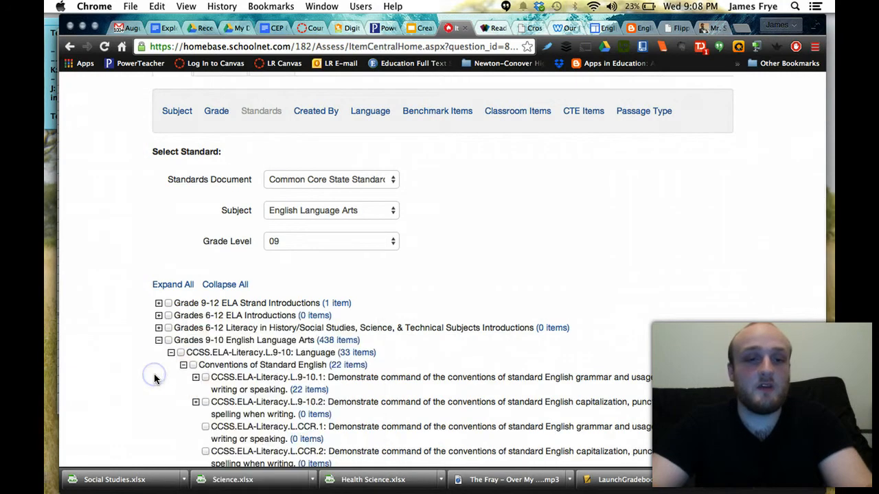
Step: Filter the item bank by standard CCSS.ELA-Literacy.L.9-10.1 and view the matching items
scroll(154, 377, "down", 2)
scroll(154, 378, "down", 2)
left_click(207, 271)
scroll(116, 347, "down", 3)
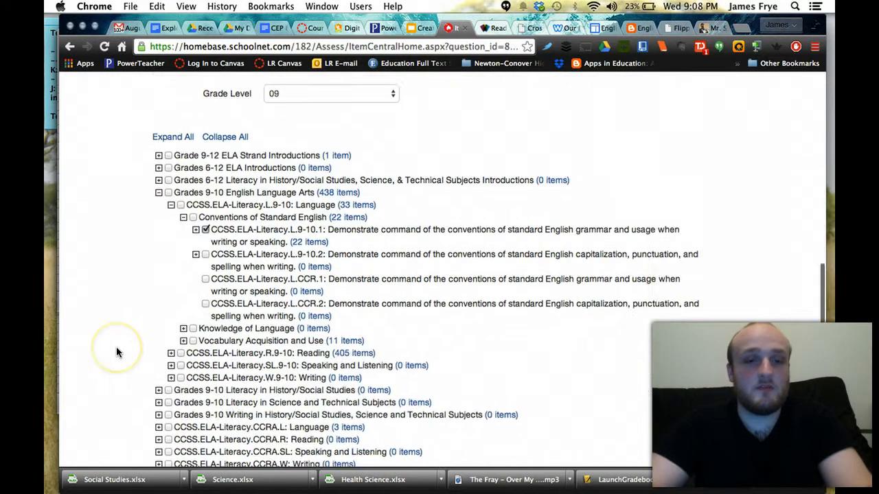
scroll(116, 347, "up", 8)
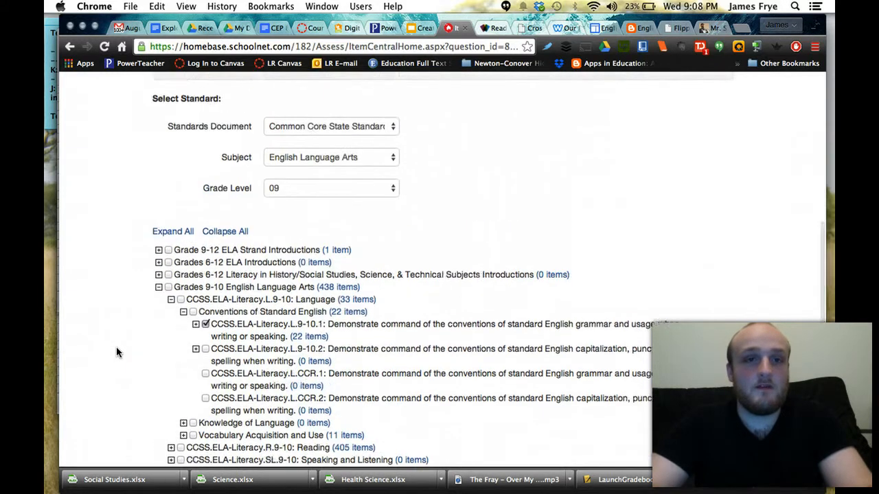
left_click(777, 273)
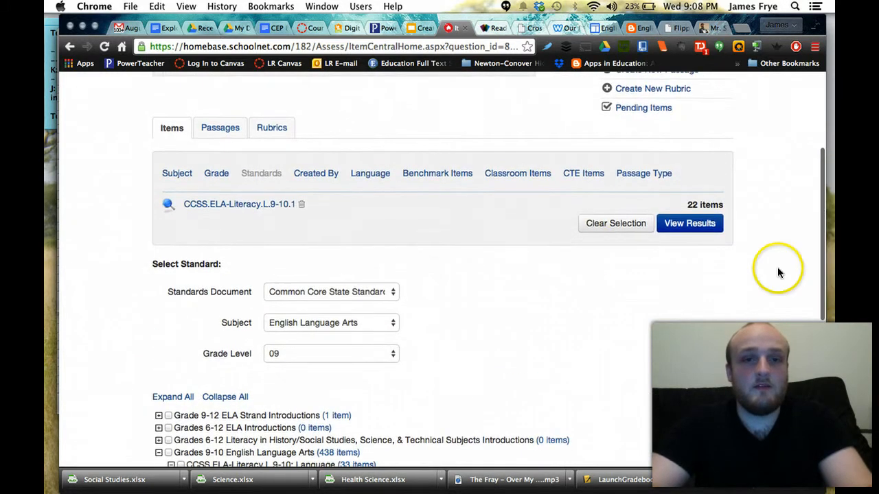
left_click(712, 225)
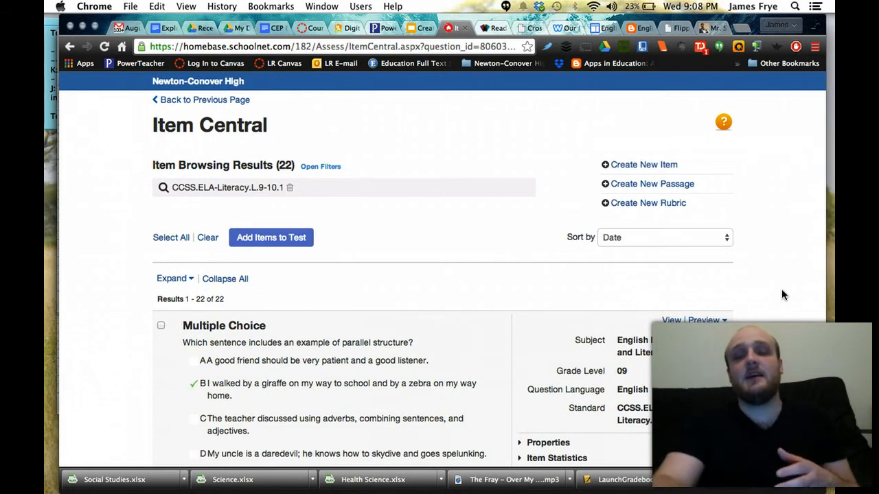
Step: Browse the matching items and select the multiple-choice question "Which sentence uses a prepositional phrase?"
scroll(782, 295, "down", 3)
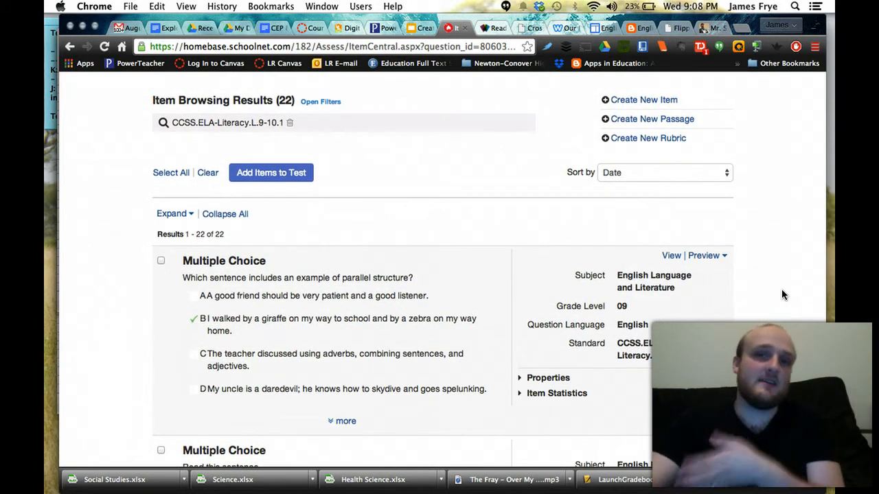
scroll(782, 294, "down", 3)
scroll(781, 296, "down", 2)
scroll(782, 291, "down", 5)
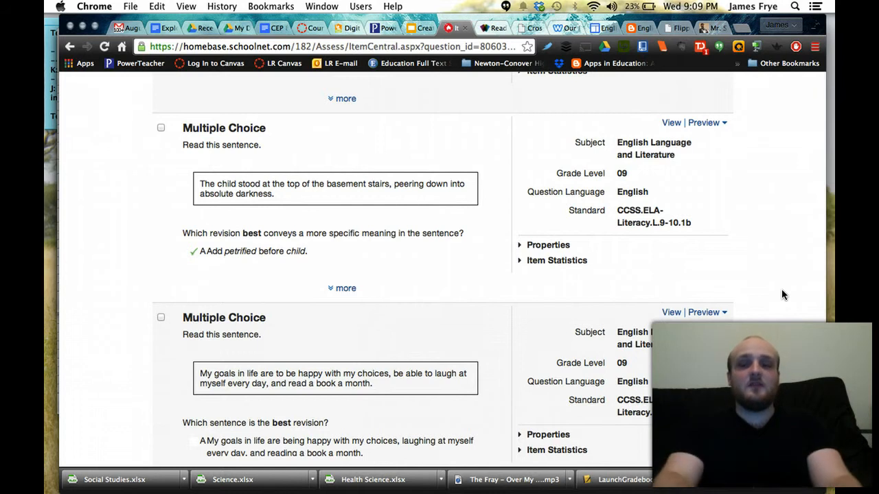
scroll(781, 291, "down", 5)
scroll(782, 290, "down", 5)
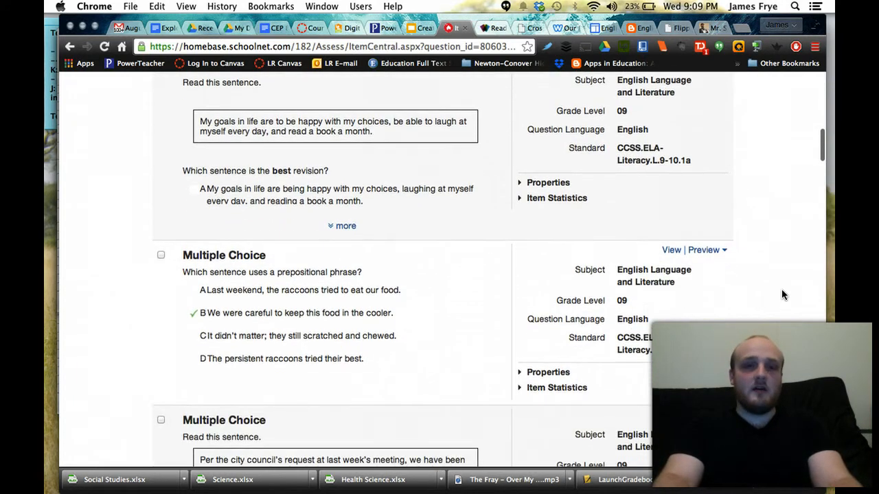
scroll(782, 289, "down", 1)
left_click(161, 138)
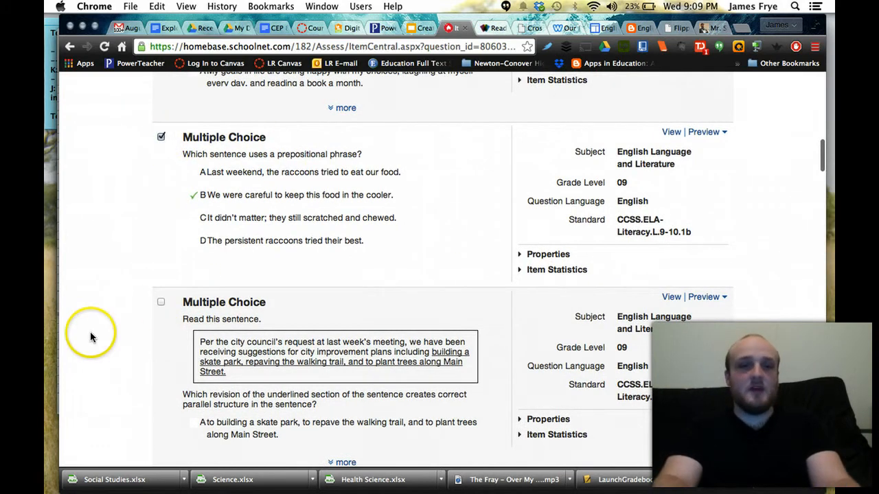
scroll(107, 329, "down", 1)
scroll(107, 330, "down", 2)
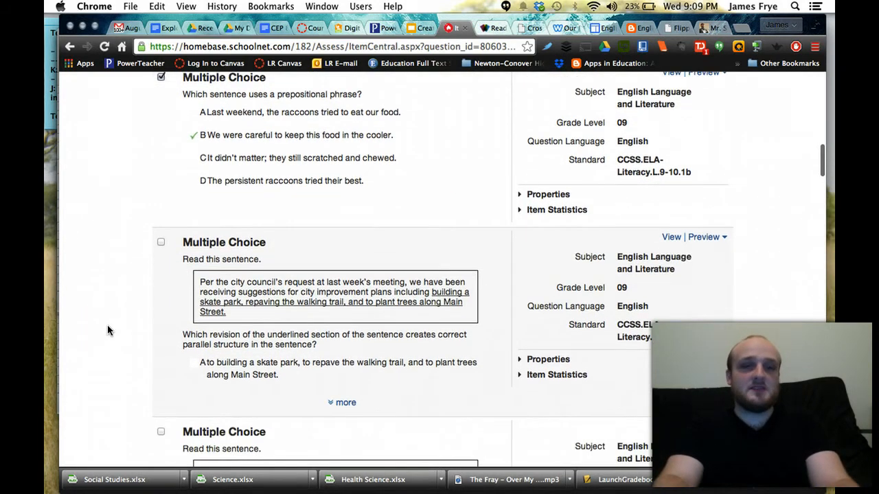
Step: Select the multiple-choice question about parallel structure whose sentence begins "On my vacation in Alaska this last summer"
scroll(135, 209, "down", 10)
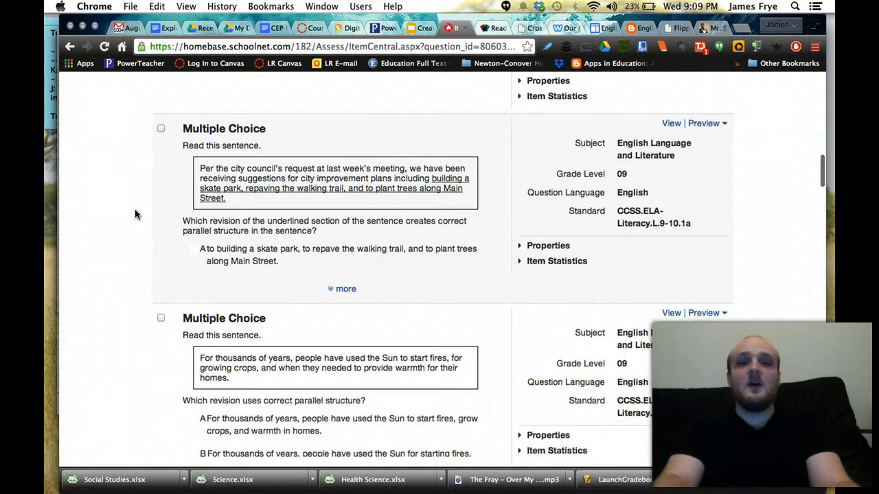
scroll(134, 208, "down", 3)
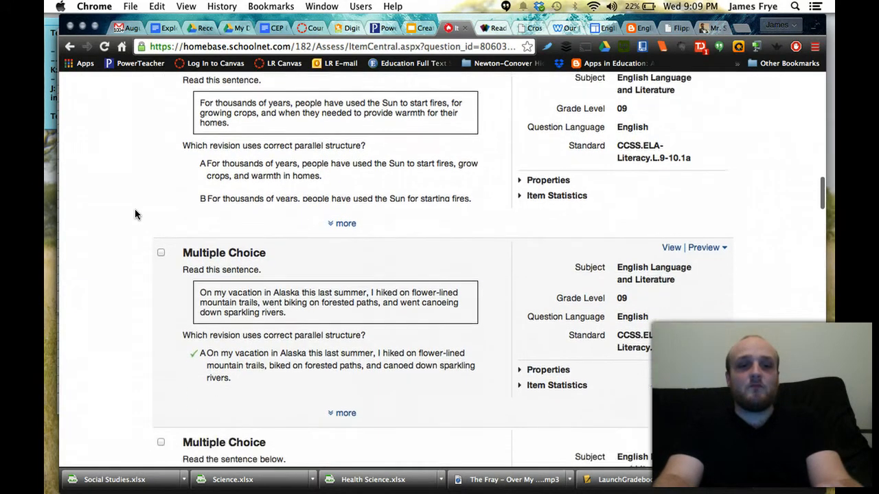
left_click_drag(366, 335, 169, 330)
left_click(169, 329)
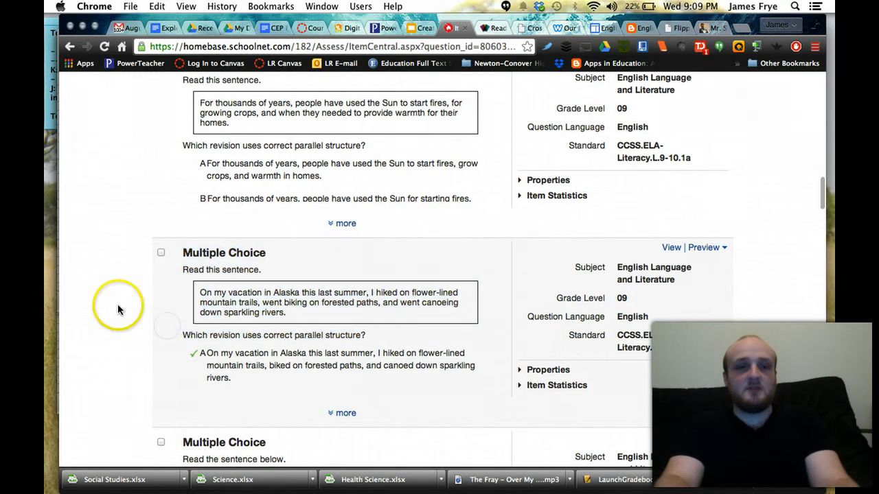
left_click(162, 255)
Step: Go through the remaining matching items and add the selected questions to the test
scroll(172, 387, "down", 6)
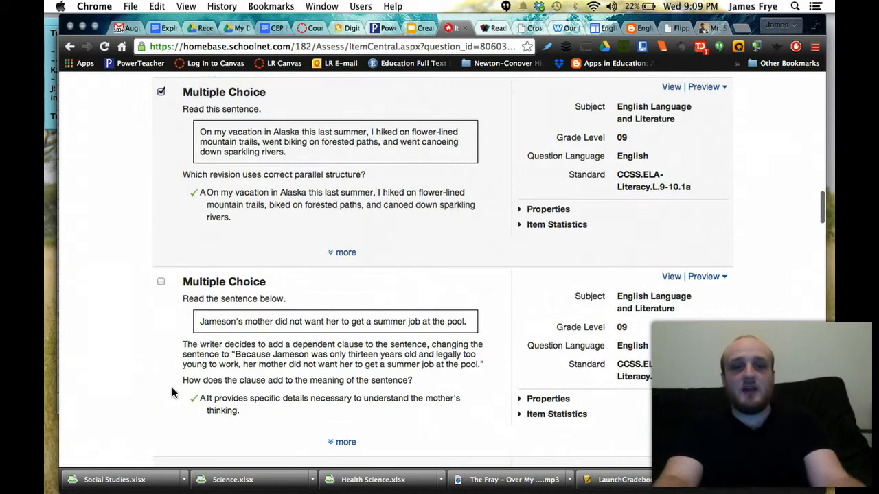
scroll(172, 392, "down", 1)
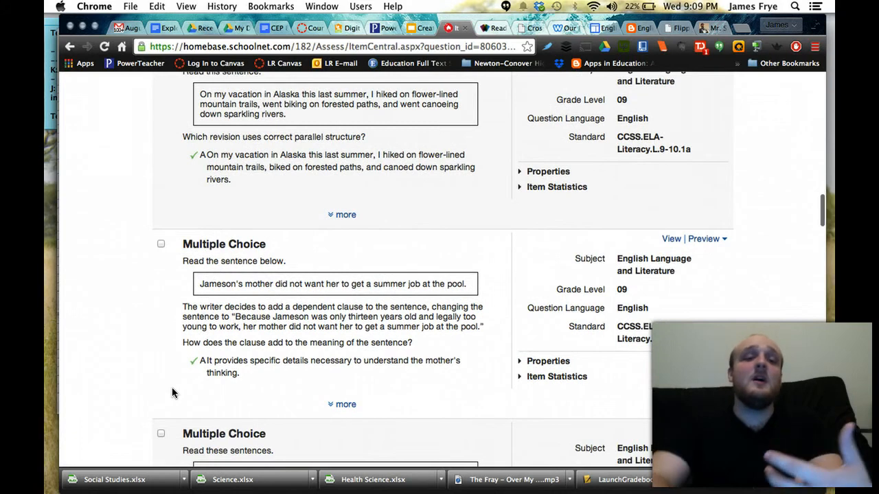
scroll(172, 392, "down", 5)
scroll(172, 388, "down", 20)
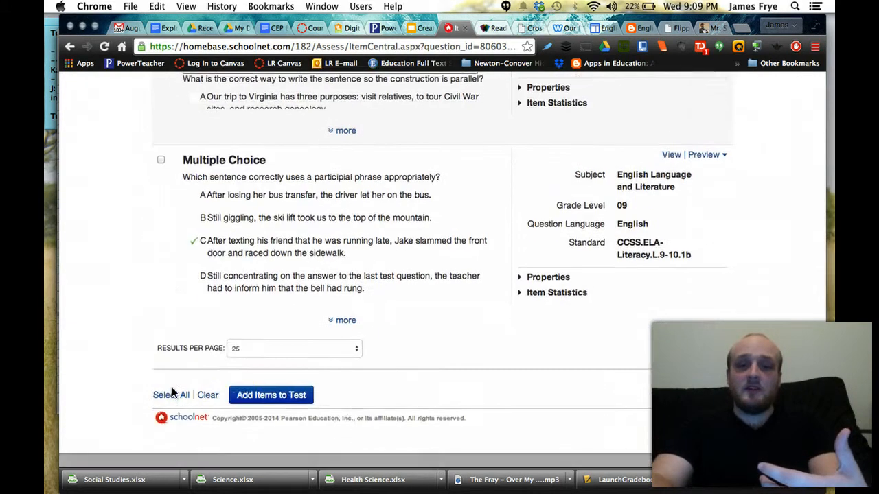
left_click(260, 409)
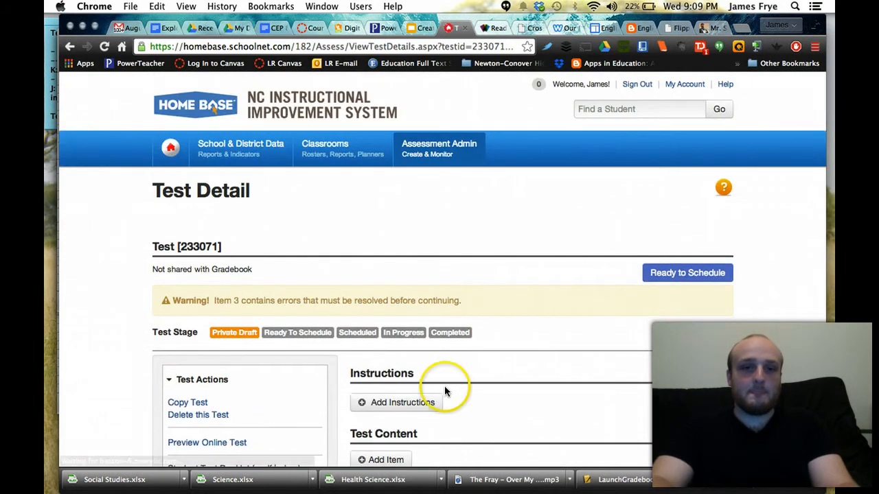
Step: Examine the warning on the Test Detail page and the items listed in the test content
scroll(702, 384, "down", 4)
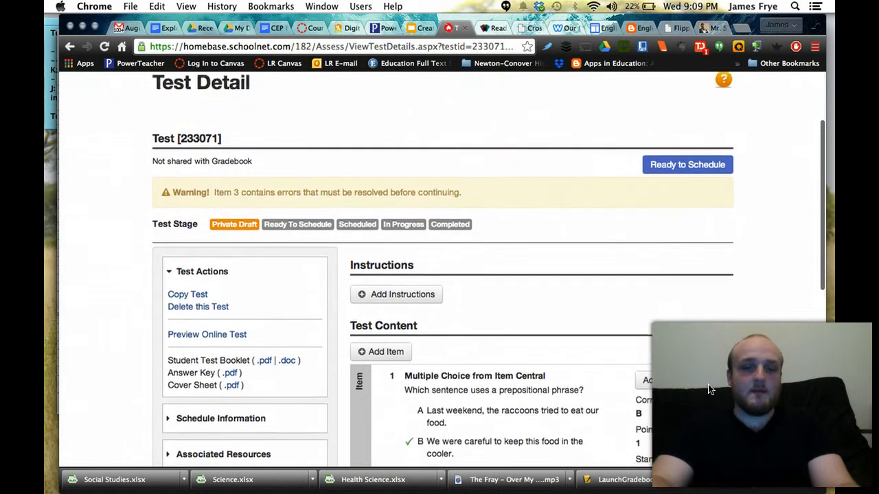
scroll(708, 389, "up", 2)
left_click_drag(206, 199, 486, 212)
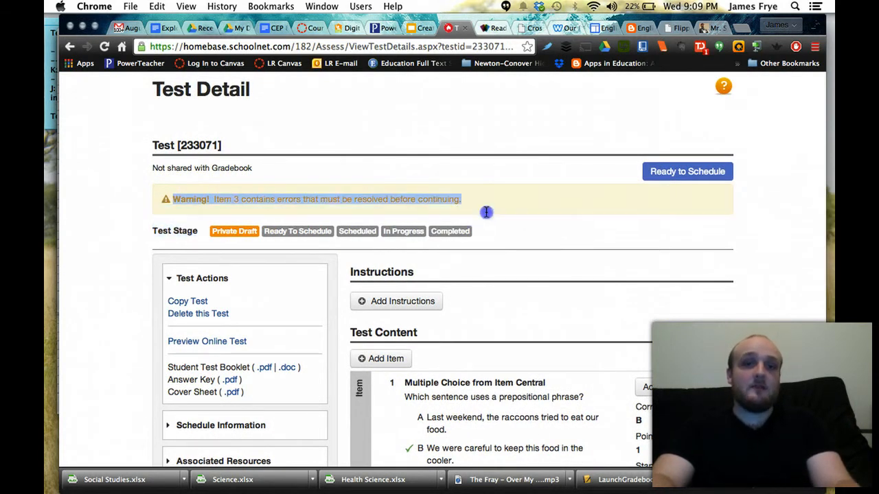
left_click(729, 243)
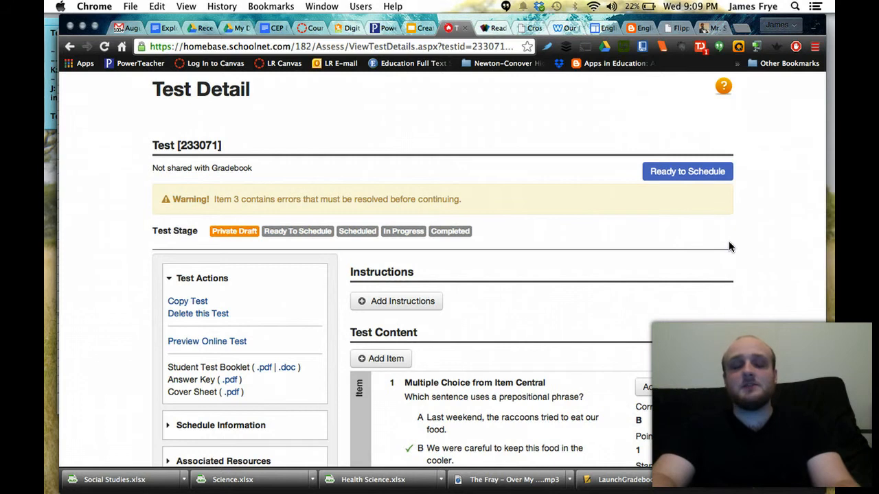
left_click(757, 257)
scroll(757, 260, "down", 3)
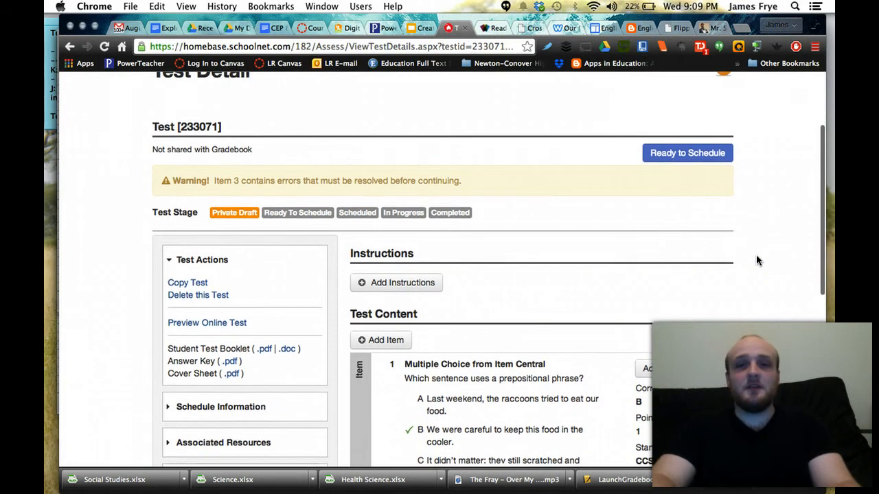
scroll(757, 261, "down", 3)
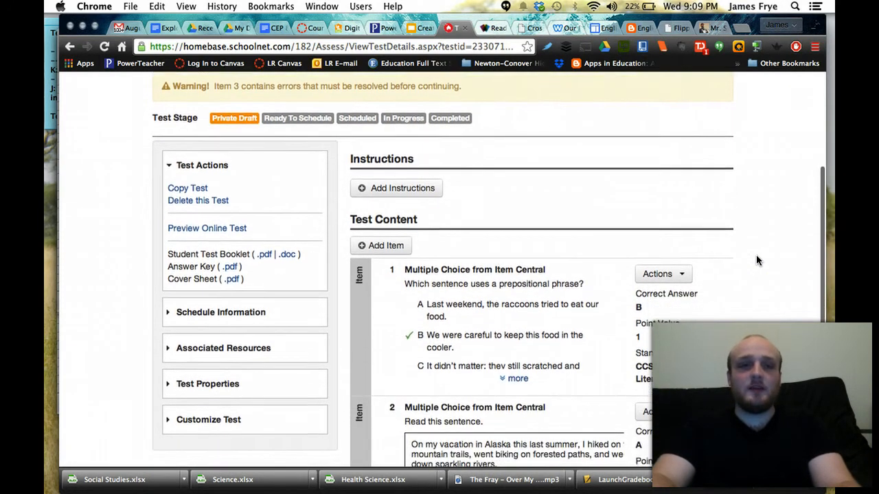
scroll(756, 255, "up", 2)
left_click(383, 144)
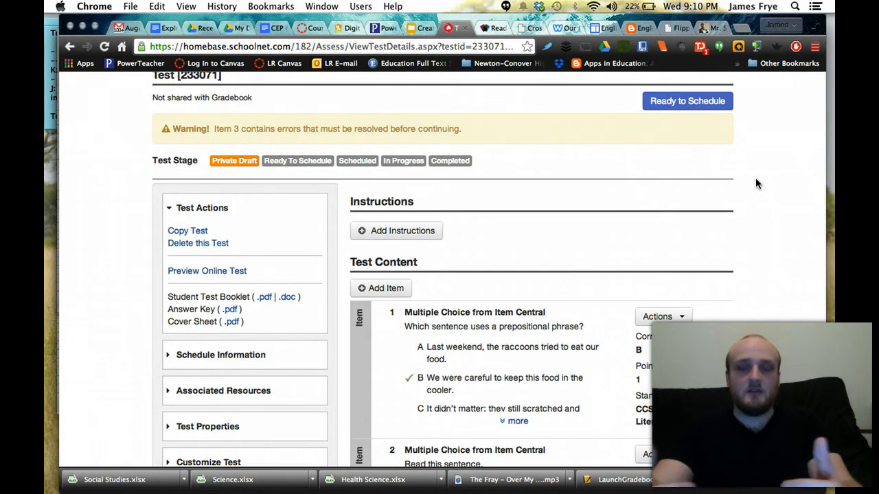
Step: Delete the blank multiple-choice item 3 from the test
scroll(755, 178, "down", 5)
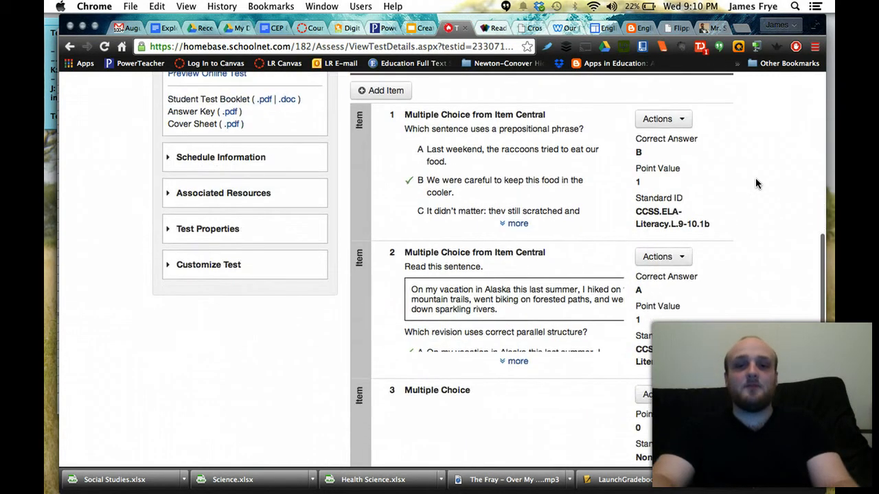
scroll(756, 184, "down", 3)
left_click(682, 289)
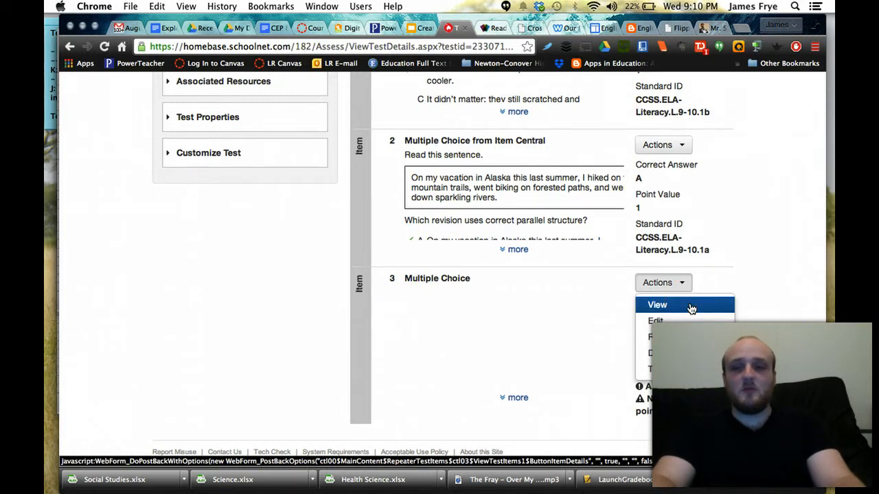
left_click(660, 363)
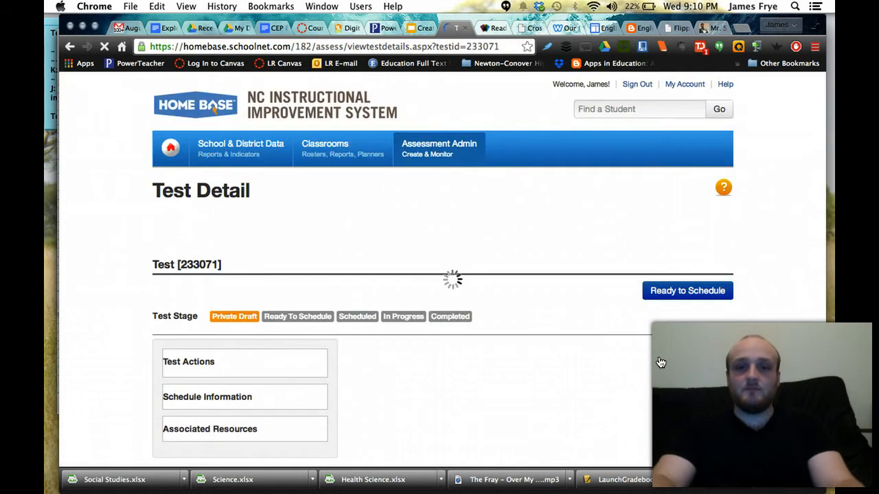
Step: Review the two remaining items, mark the test as Ready to Schedule and accept that it can no longer be changed
scroll(732, 333, "down", 1)
scroll(731, 328, "down", 8)
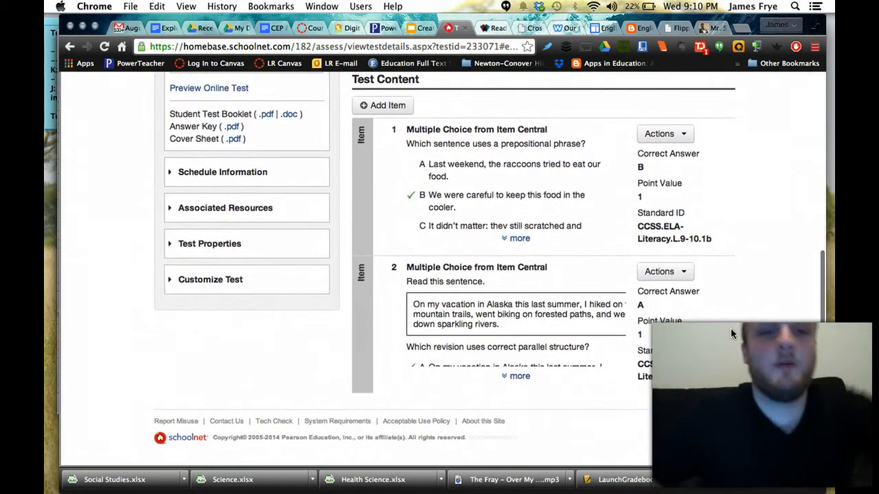
scroll(730, 329, "up", 5)
scroll(732, 334, "down", 3)
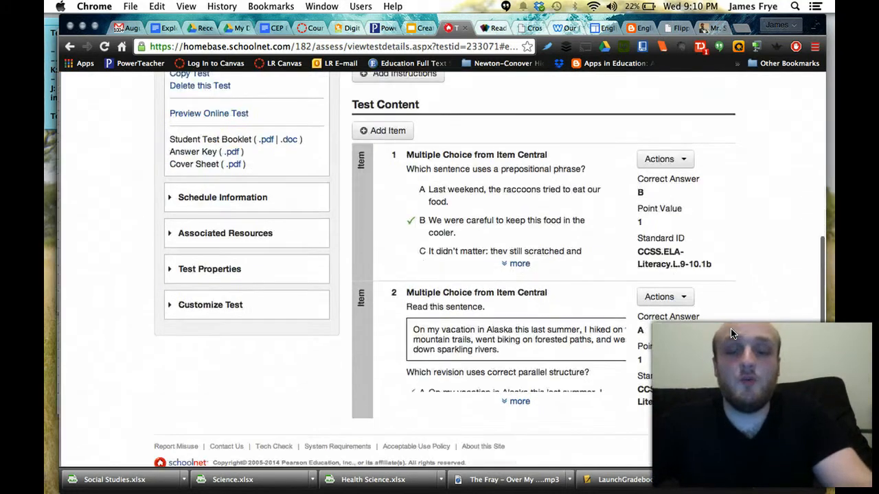
scroll(732, 334, "up", 3)
scroll(732, 333, "down", 4)
scroll(732, 330, "up", 5)
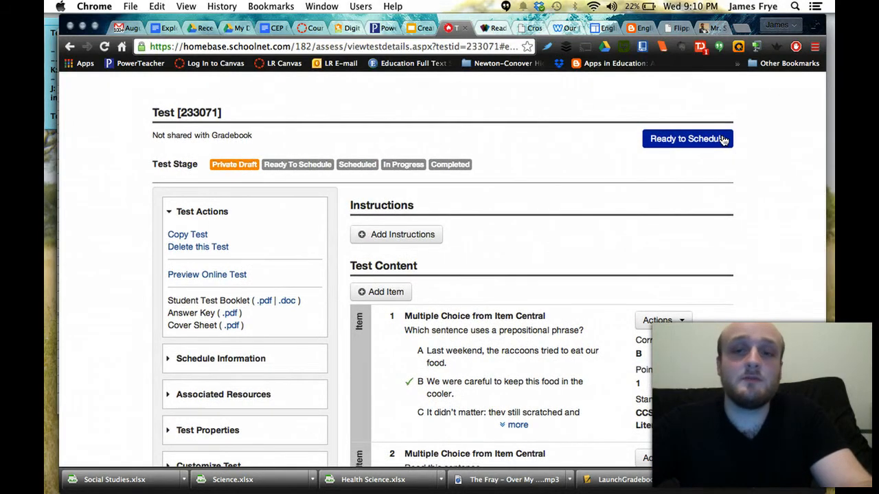
left_click(722, 140)
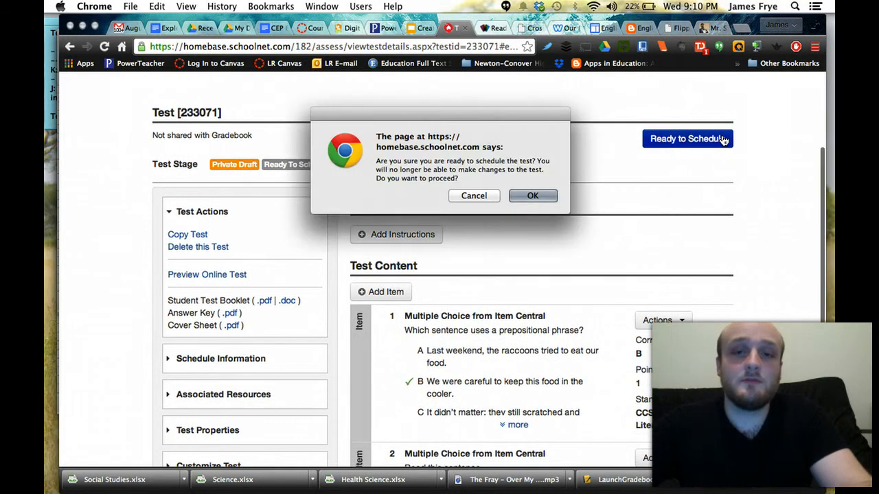
left_click(544, 195)
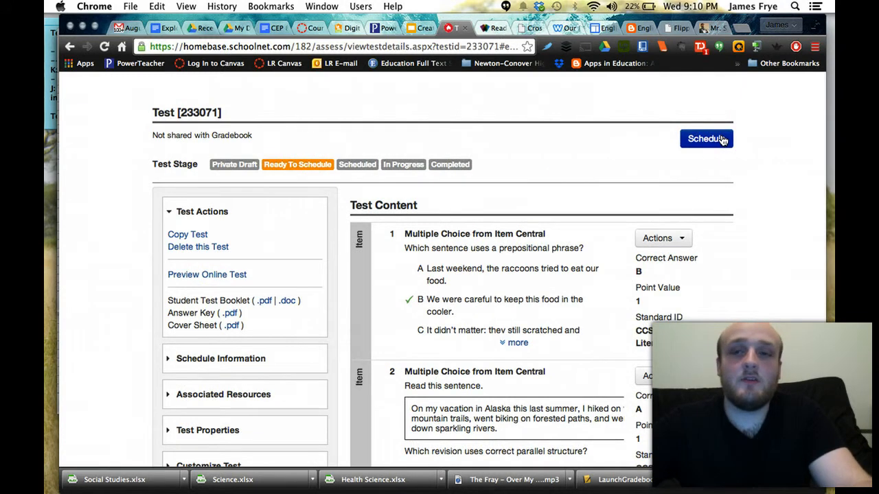
Step: Examine the available test actions, including copying and deleting the test, alongside the test content
scroll(722, 140, "down", 3)
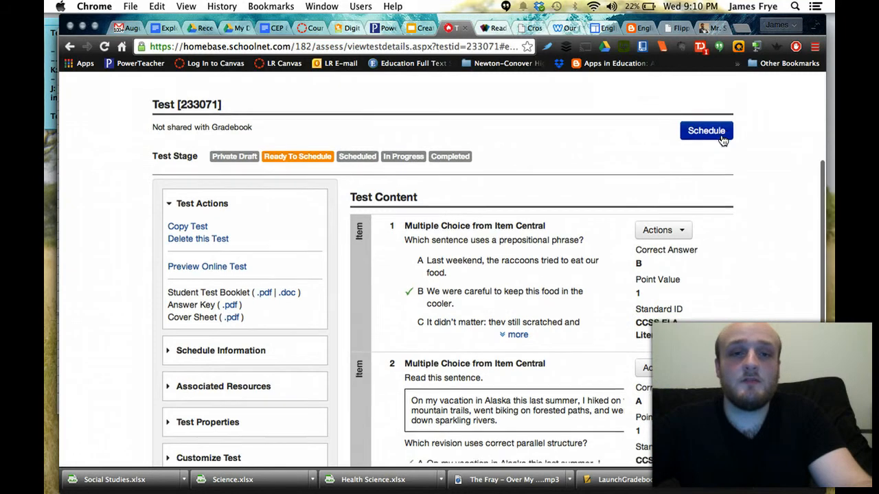
left_click(456, 190)
left_click(179, 147)
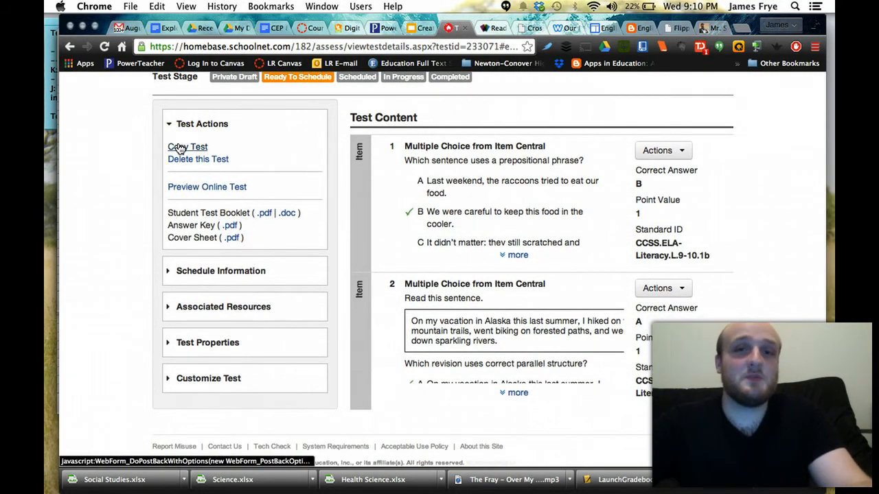
left_click(177, 147)
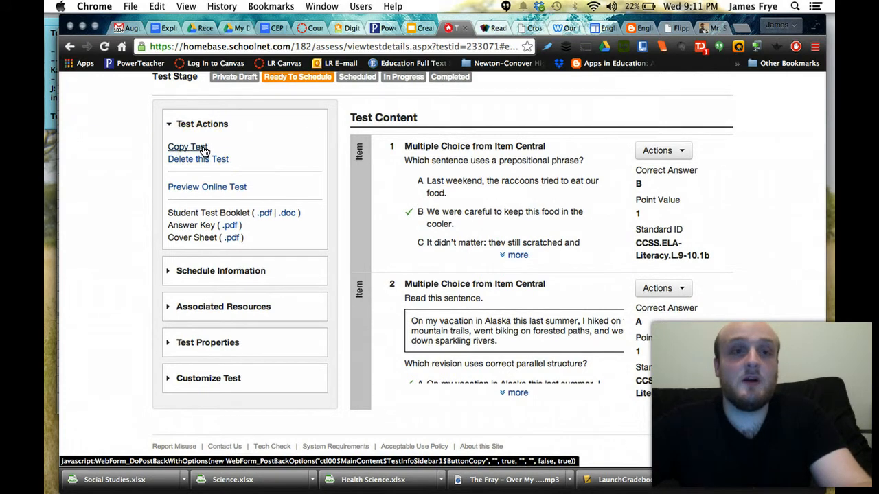
scroll(220, 150, "down", 1)
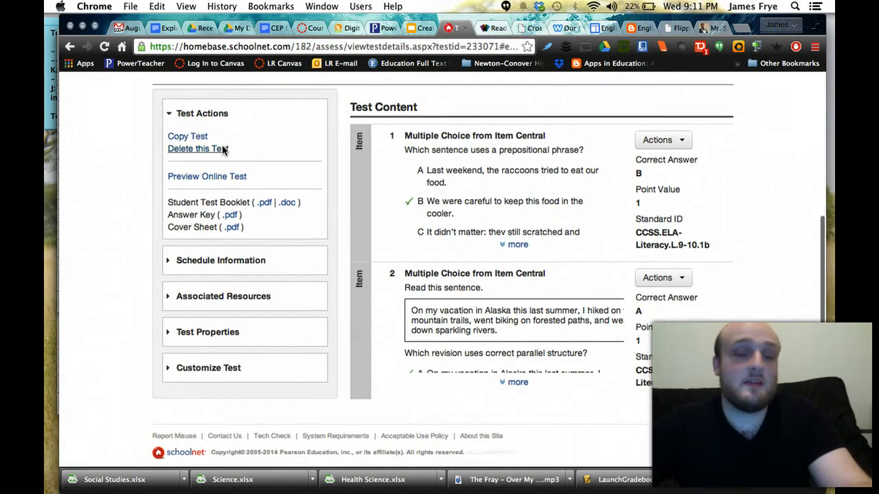
scroll(222, 148, "up", 1)
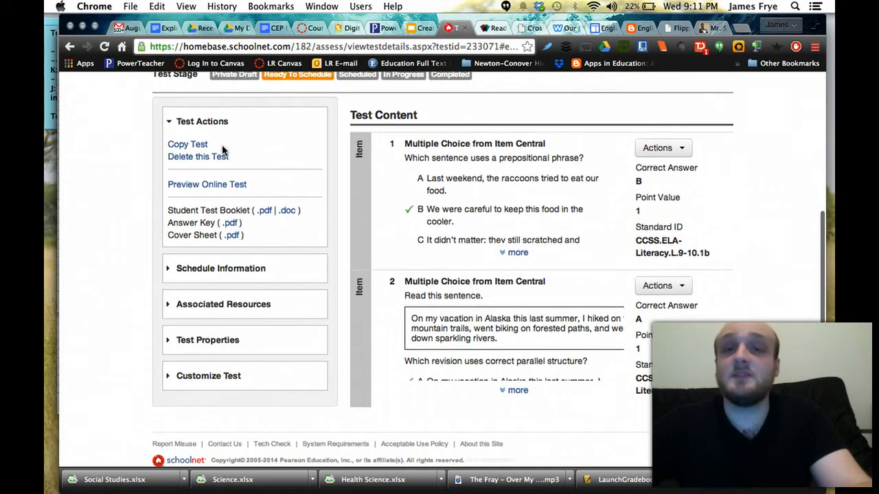
scroll(221, 148, "up", 1)
scroll(222, 150, "down", 1)
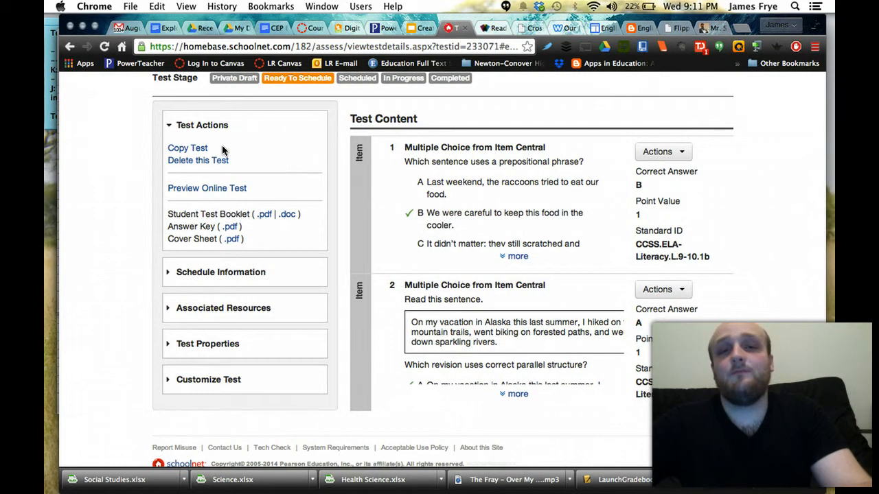
scroll(221, 148, "down", 2)
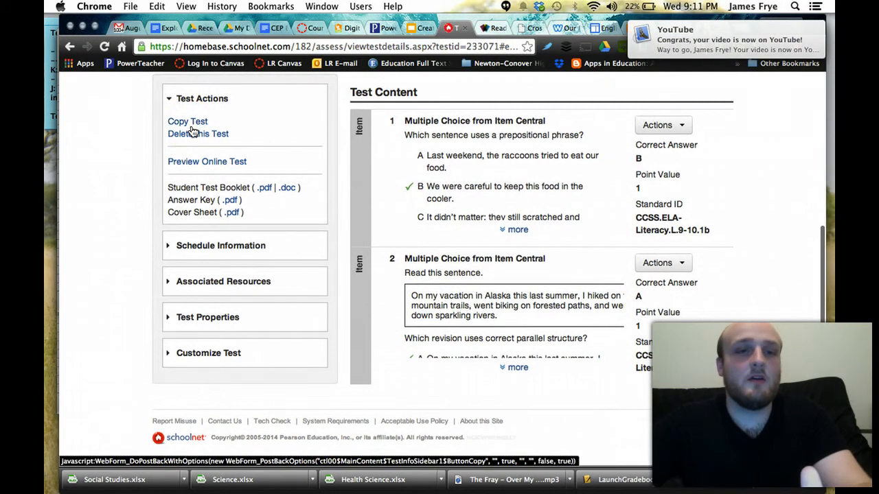
scroll(320, 162, "up", 3)
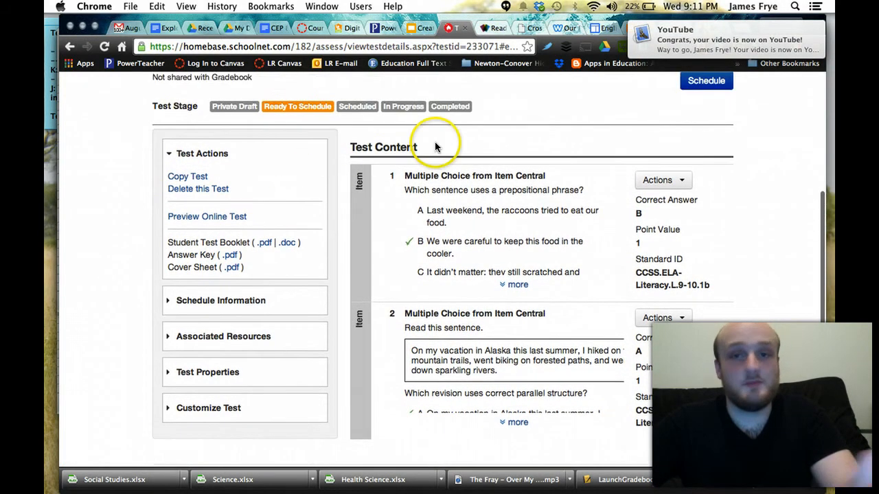
scroll(295, 189, "down", 3)
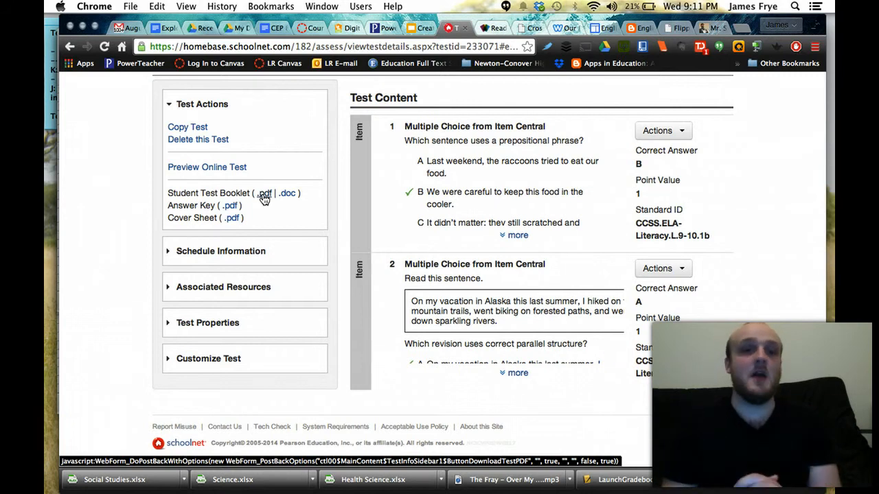
left_click(265, 197)
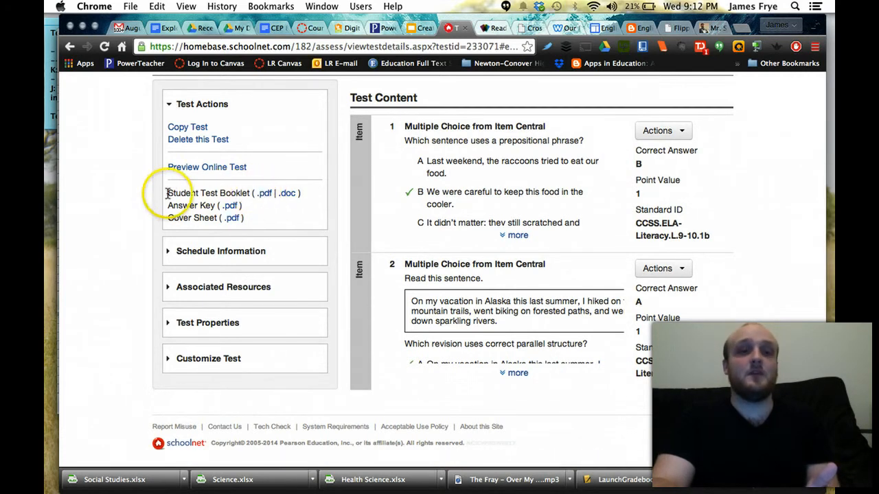
left_click(270, 197)
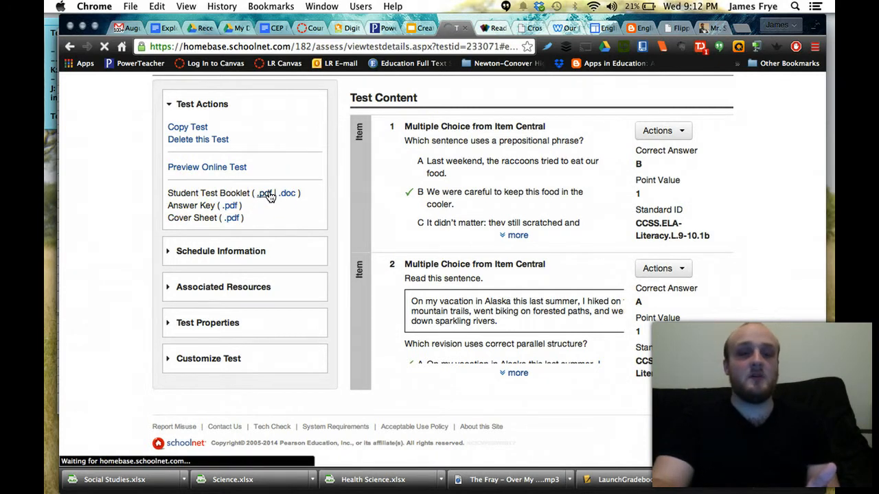
left_click(285, 193)
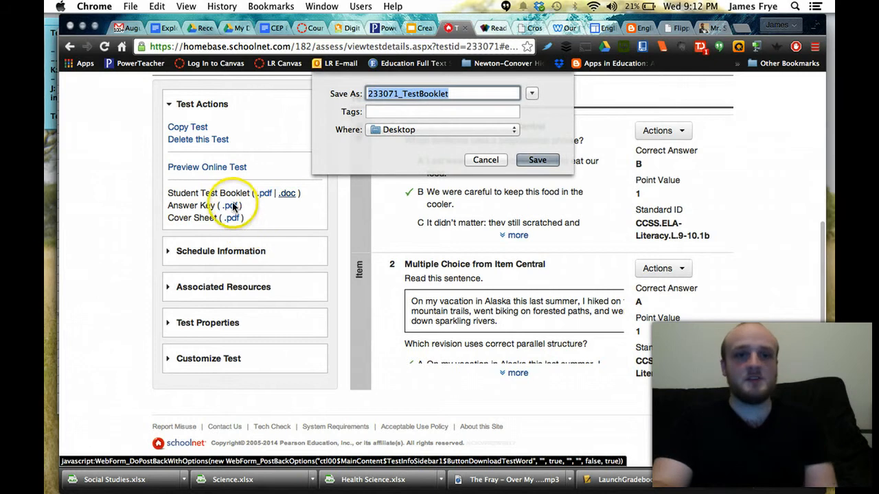
left_click(538, 160)
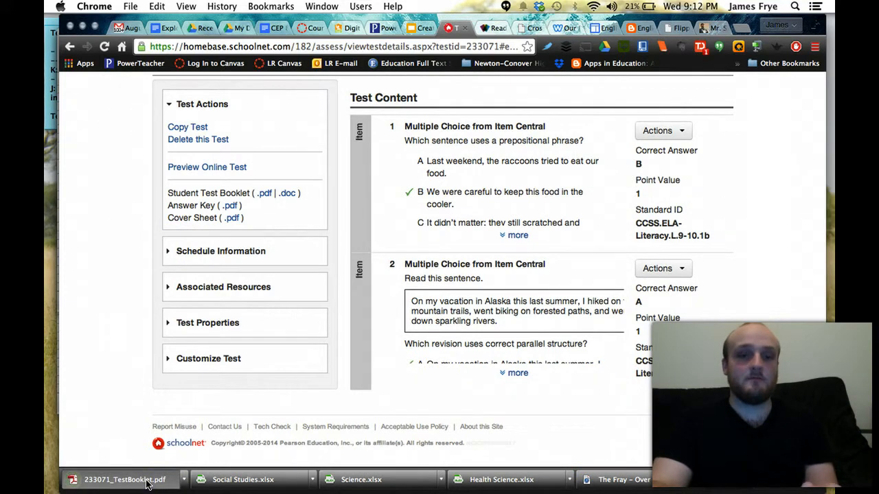
left_click(124, 479)
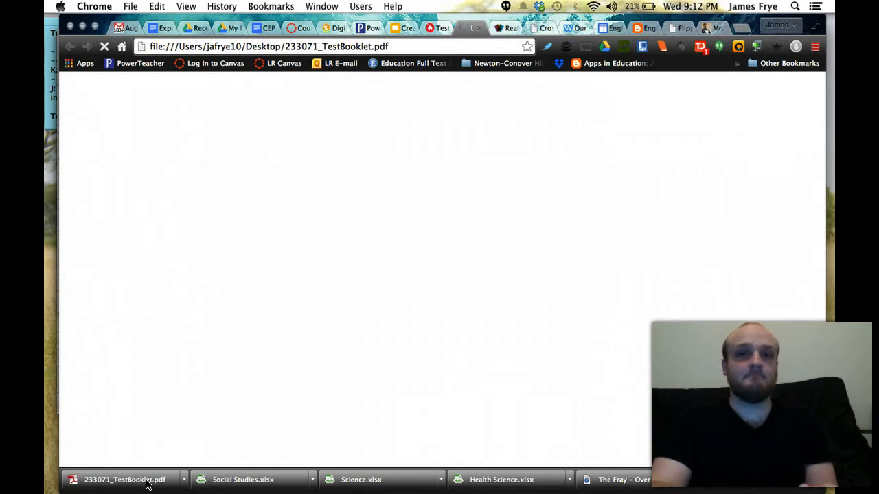
Step: Return to the test's detail page, show its schedule information and try to start scheduling the test
left_click(433, 29)
left_click(186, 252)
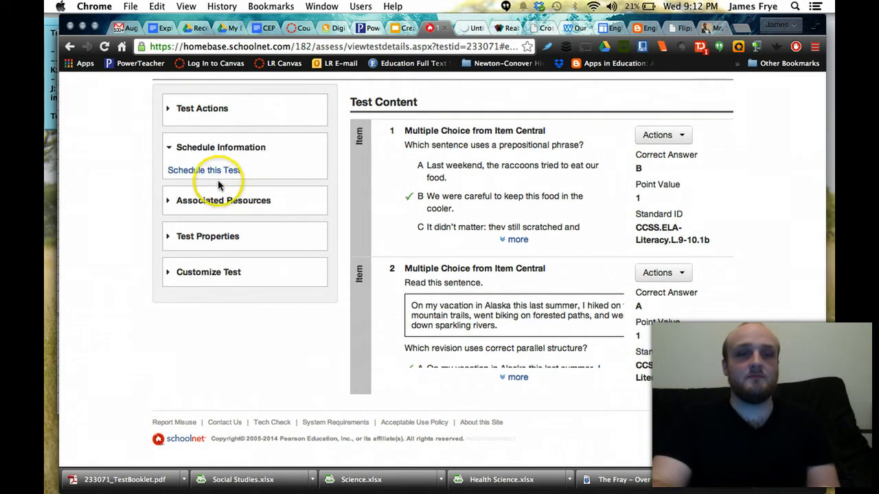
left_click(219, 173)
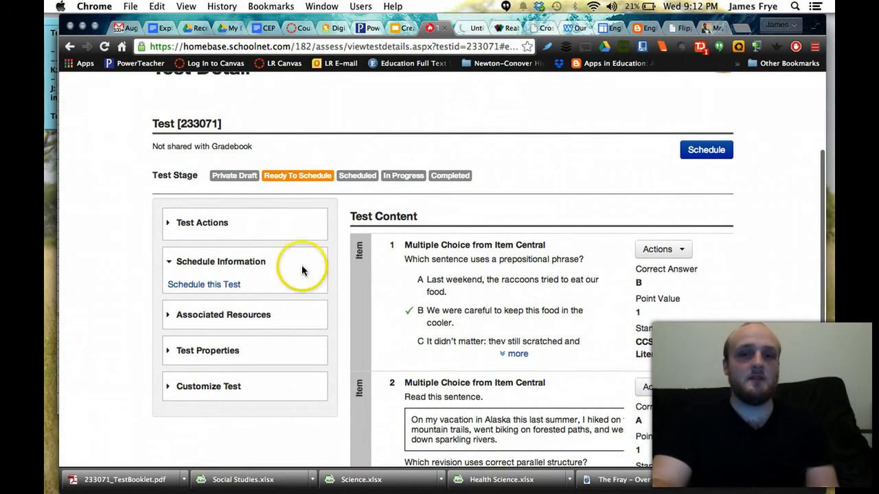
left_click(702, 151)
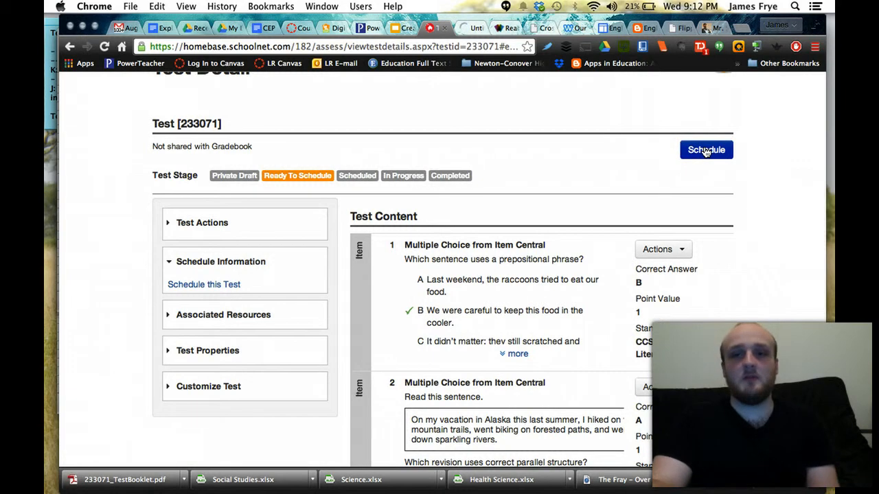
left_click(704, 155)
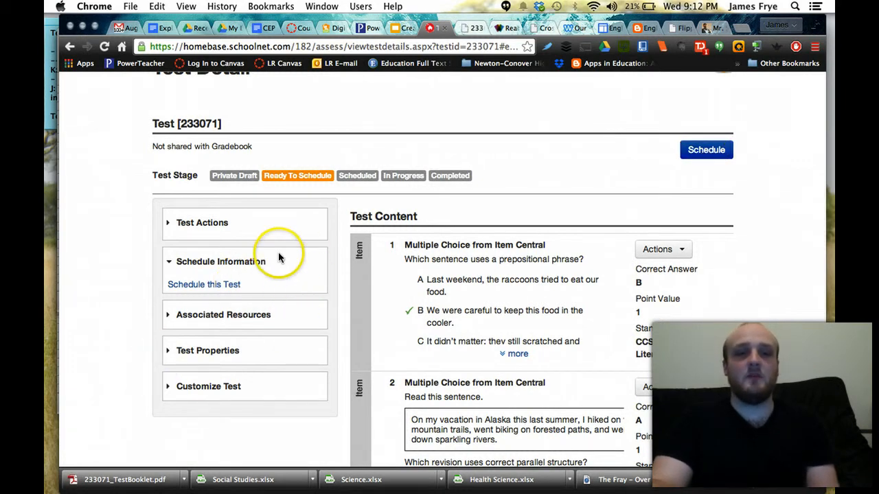
Step: Show the test's associated resources, open the Add New Resource form and leave it without adding a file
left_click(267, 324)
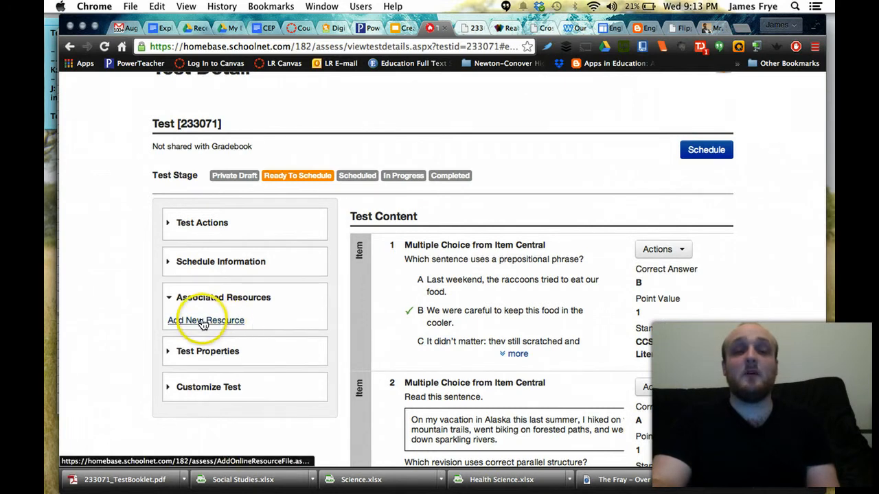
left_click(240, 322)
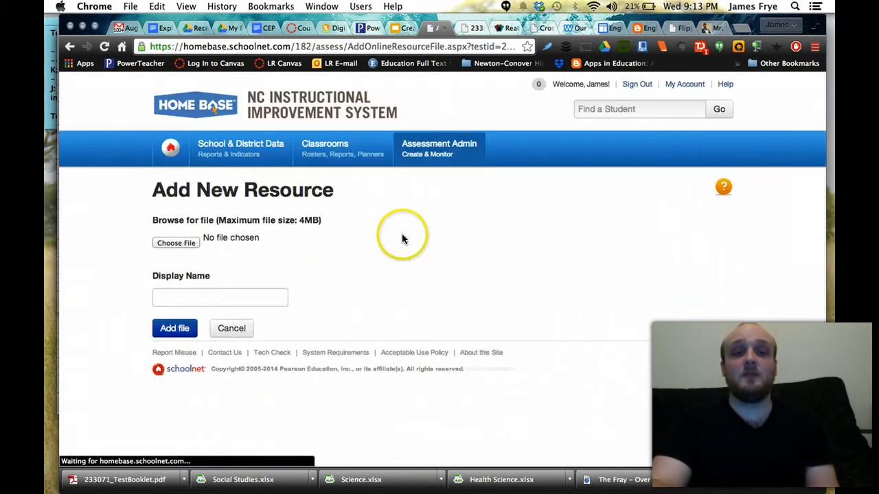
left_click(79, 47)
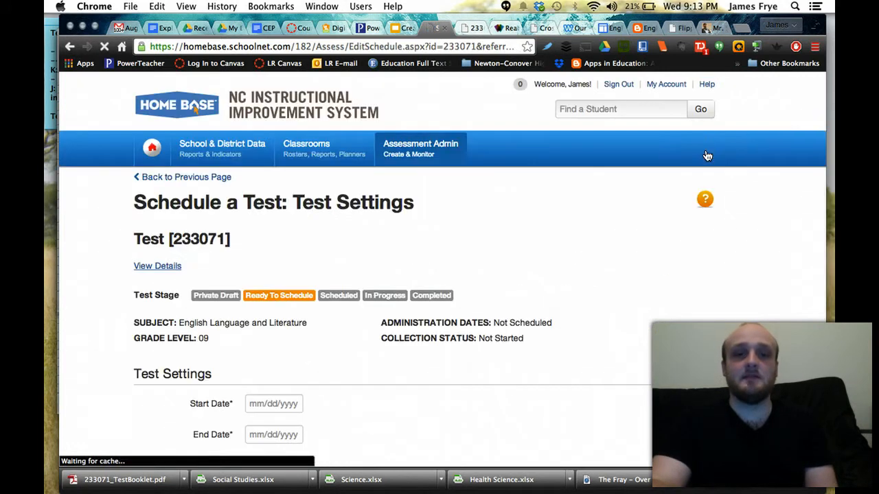
Step: Examine the test's schedule settings, from the start date calendar and online test options down to the student assignment
left_click(691, 255)
scroll(690, 250, "down", 5)
left_click(282, 202)
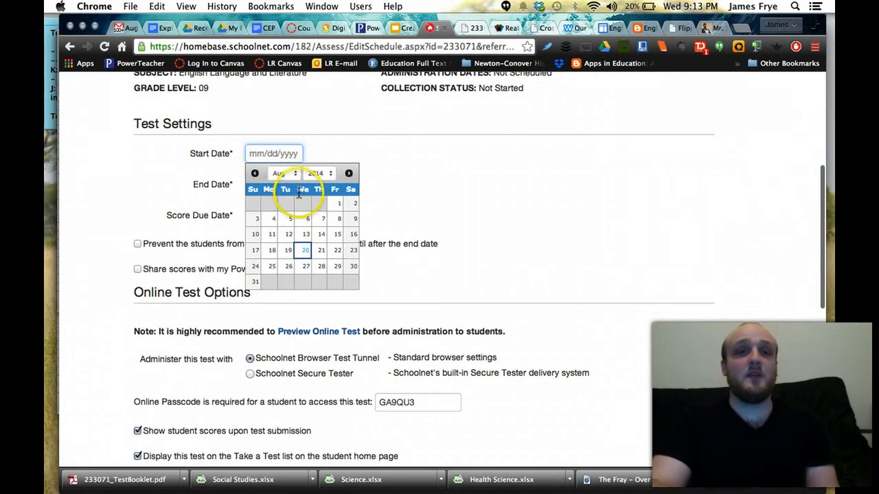
scroll(294, 192, "down", 1)
left_click(477, 193)
scroll(521, 227, "down", 3)
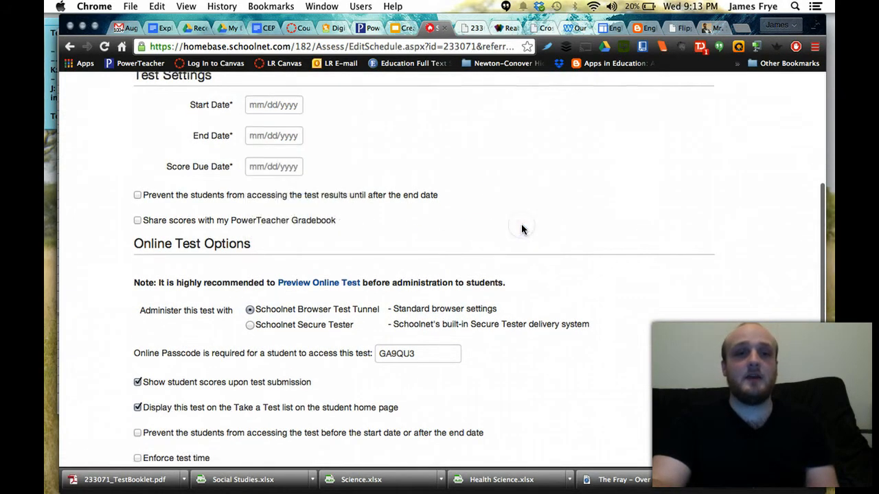
scroll(521, 224, "down", 5)
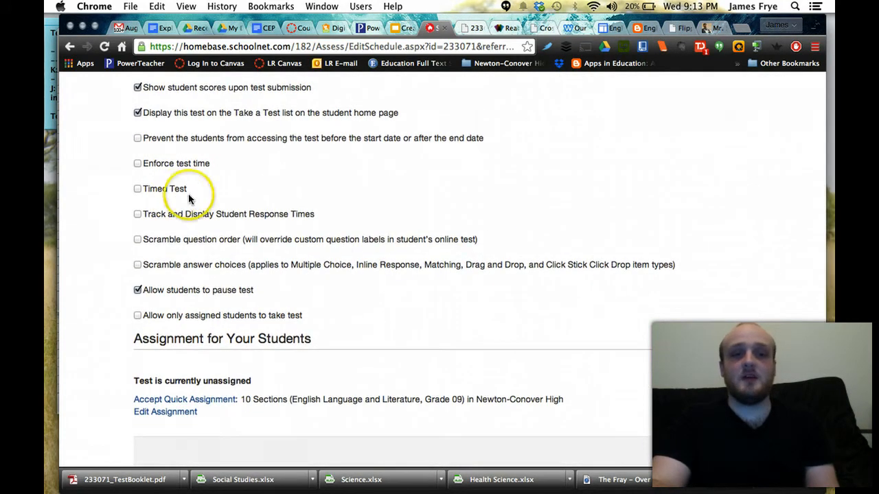
scroll(416, 249, "down", 2)
left_click(345, 340)
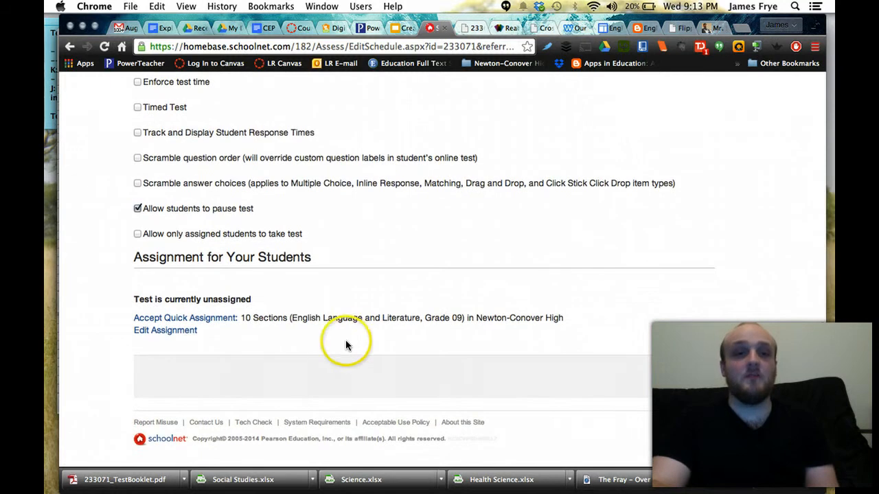
Step: Try to edit the student assignment with the test's start, end and score due dates left blank
left_click(166, 331)
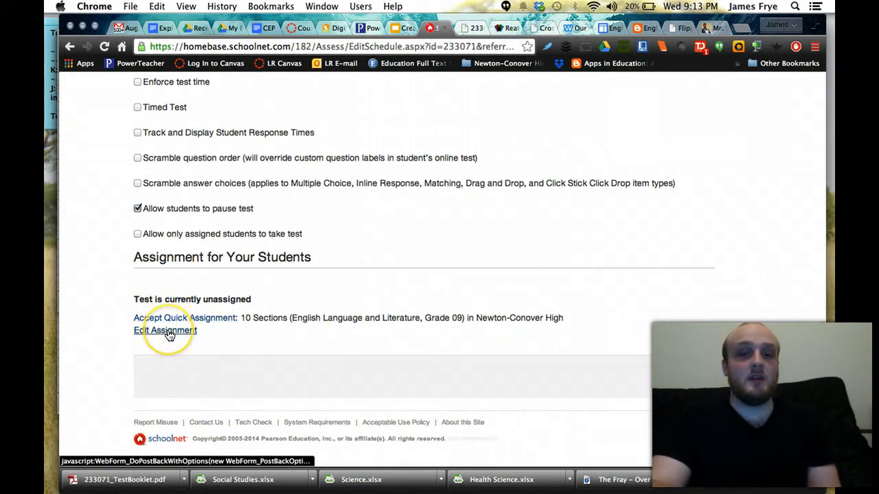
left_click(169, 334)
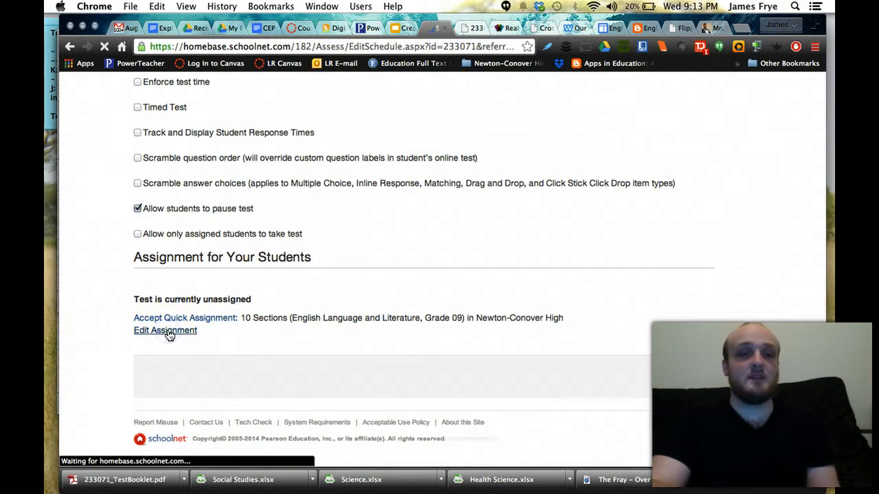
scroll(170, 339, "down", 3)
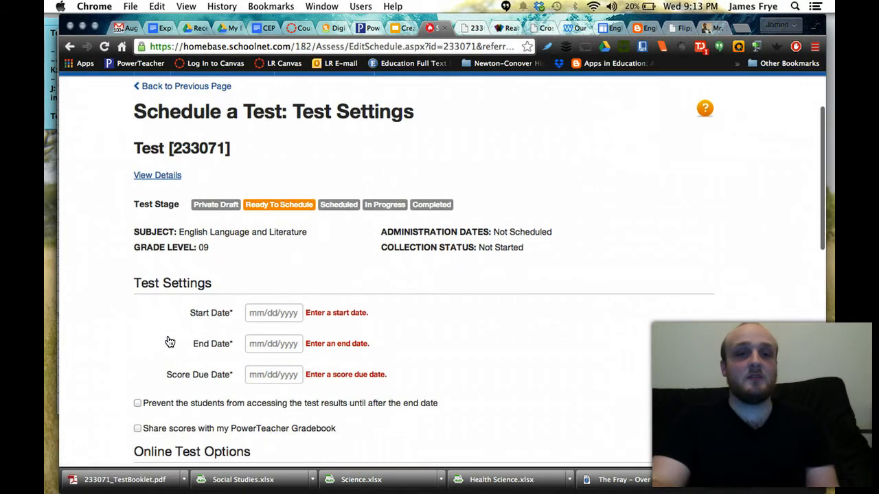
scroll(170, 341, "down", 10)
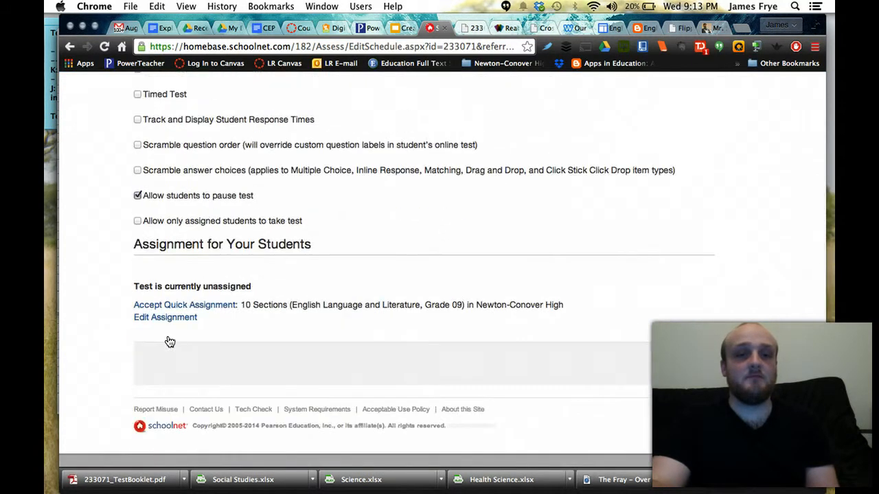
Step: Review the Quick Assignment line for English Language and Literature, Grade 09, and try to submit the schedule without dates
scroll(169, 342, "up", 1)
left_click(203, 319)
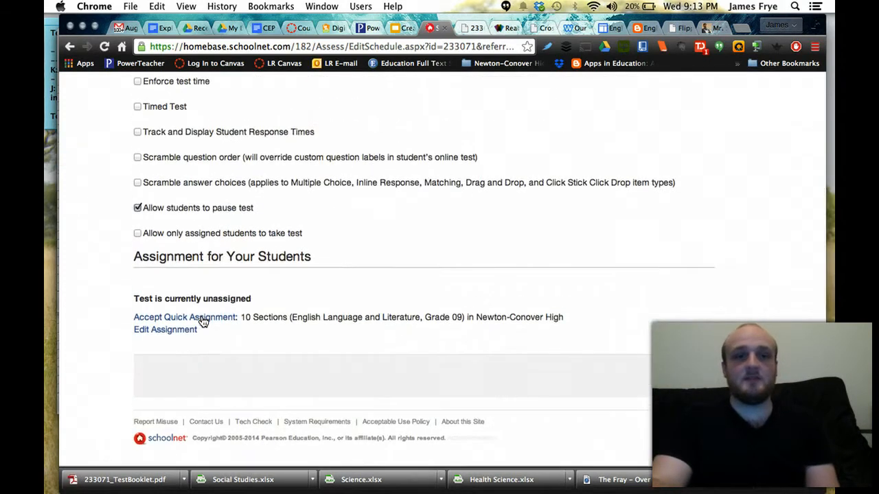
left_click(267, 318)
left_click_drag(493, 307, 575, 318)
left_click(584, 331)
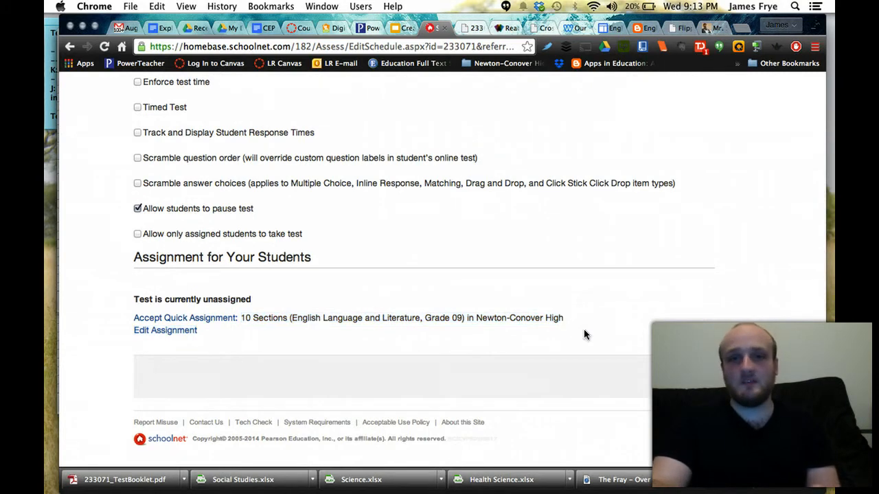
left_click(679, 382)
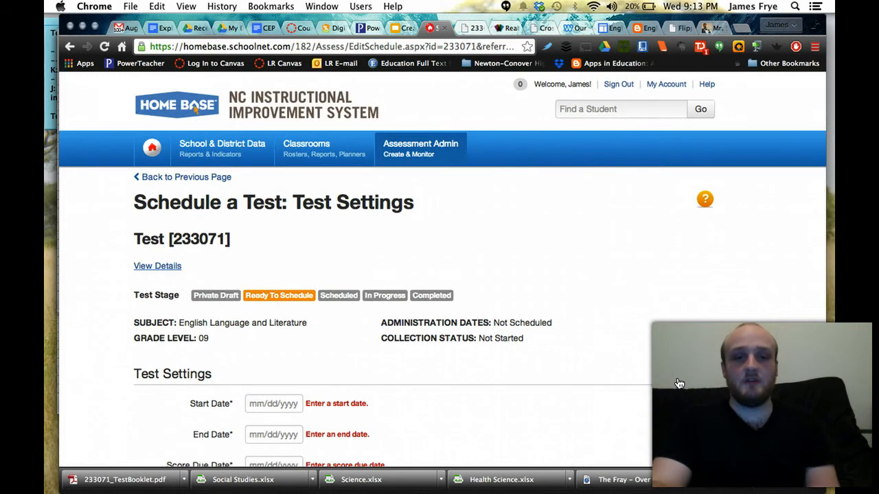
Step: Check the start, end and score due date fields in the test settings without entering any dates
scroll(331, 271, "down", 5)
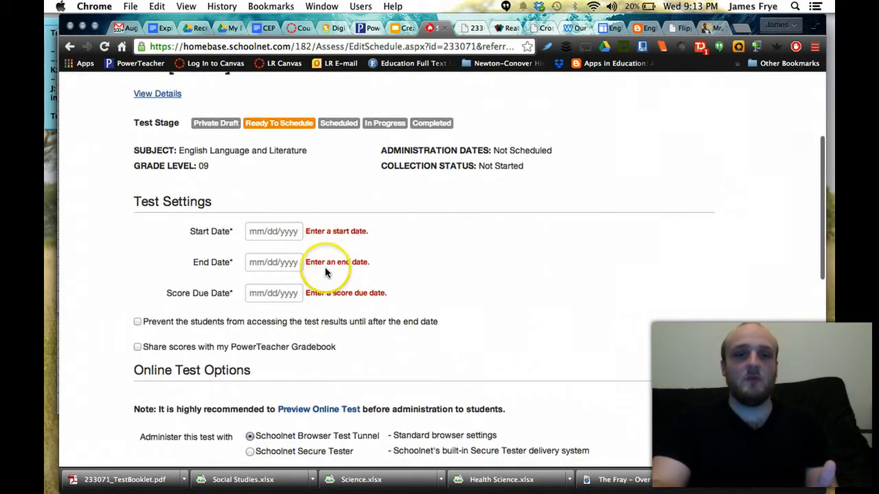
left_click(277, 231)
left_click(475, 267)
scroll(475, 268, "up", 5)
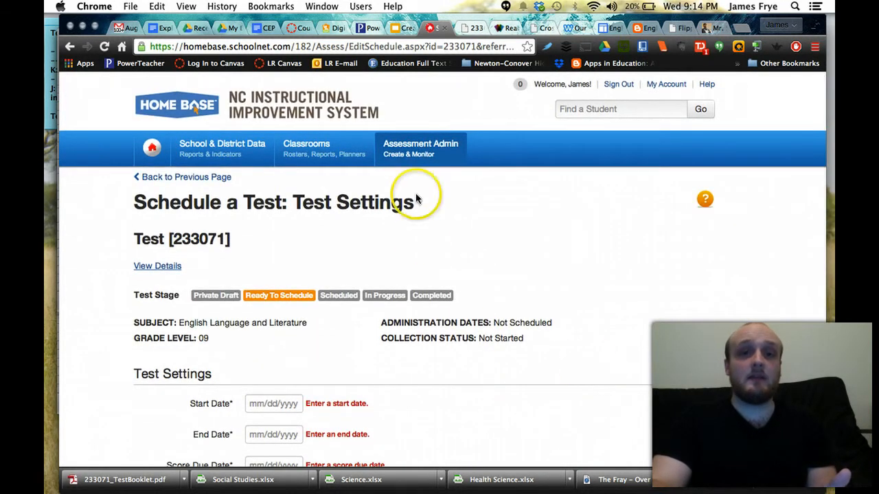
Step: Review the 233071_TestBooklet PDF, including its cover page, the student, class and date lines, and both questions
left_click(473, 29)
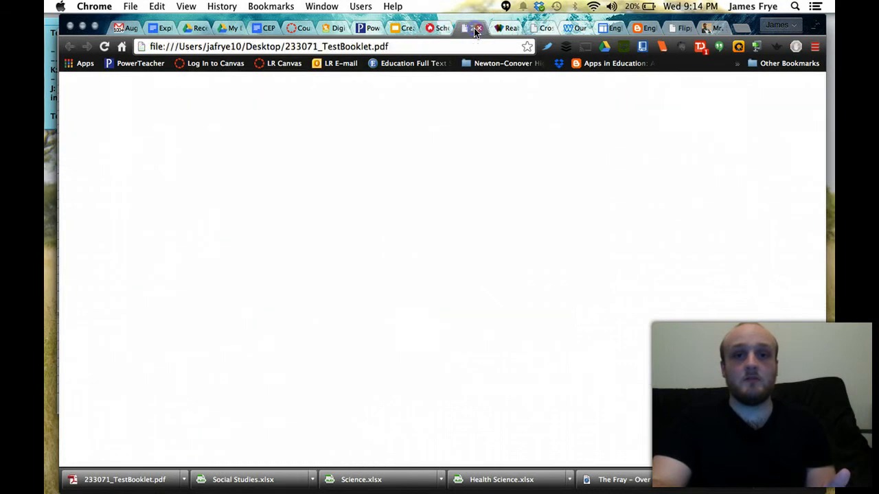
left_click(435, 195)
scroll(435, 196, "down", 3)
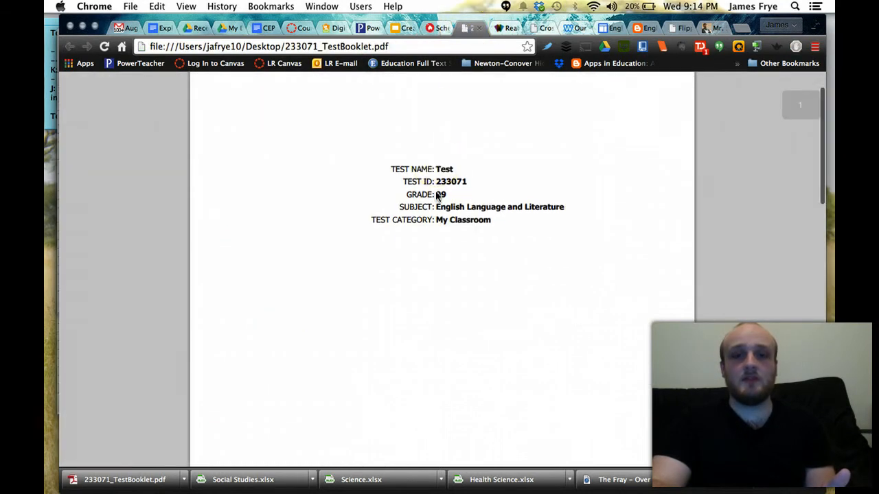
scroll(435, 197, "down", 10)
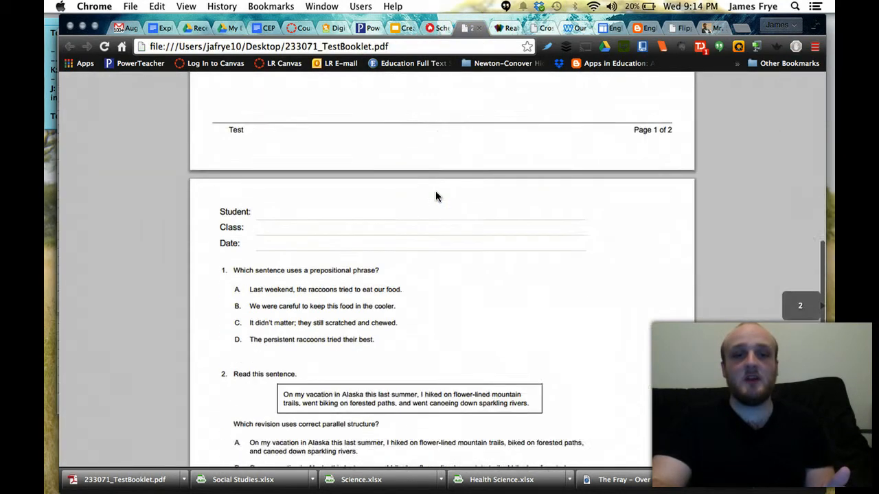
scroll(436, 197, "down", 2)
scroll(435, 197, "up", 4)
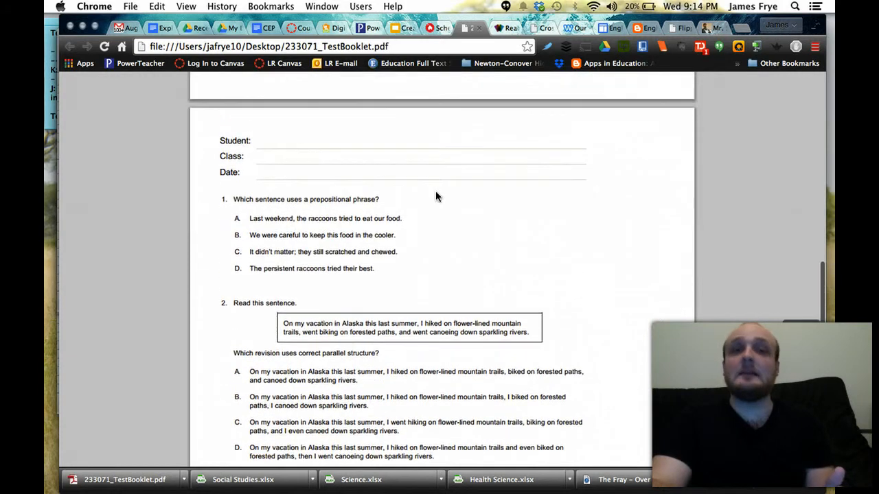
scroll(261, 143, "down", 3)
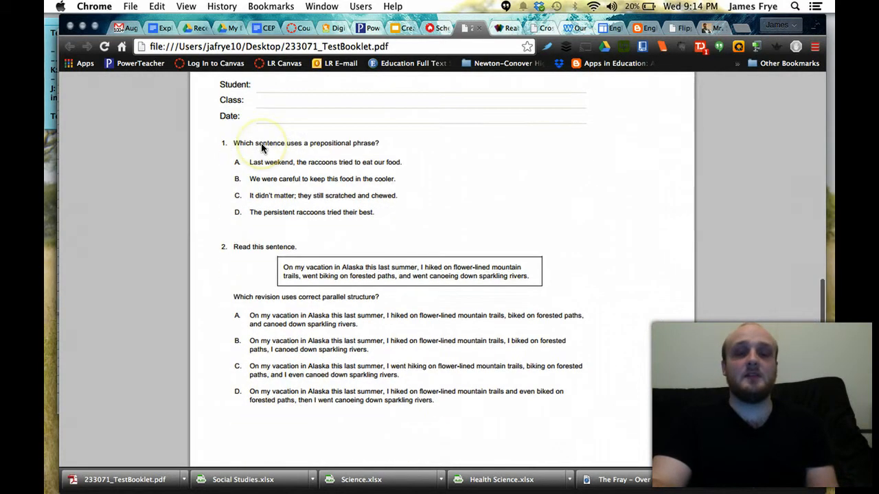
scroll(261, 143, "up", 1)
scroll(261, 143, "up", 2)
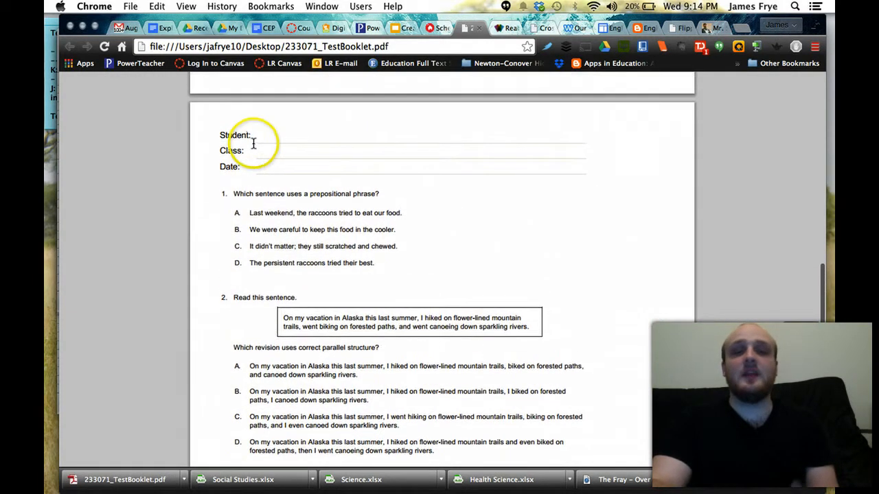
left_click(256, 133)
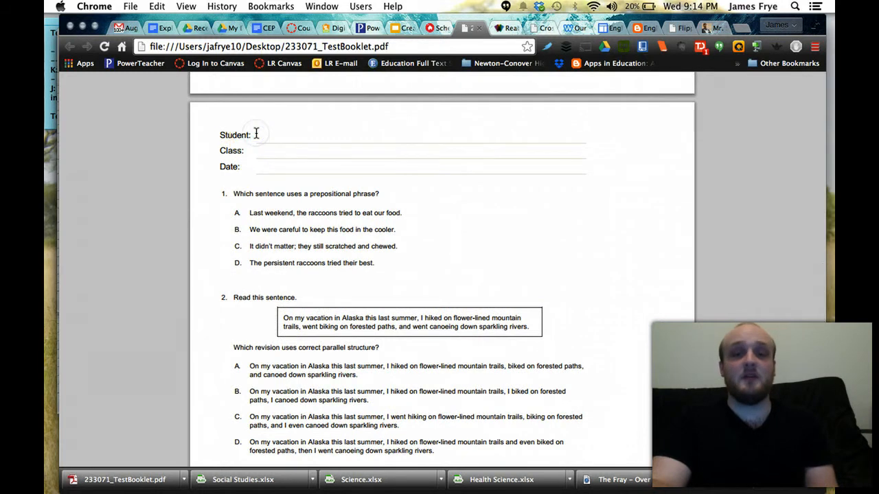
scroll(256, 133, "up", 15)
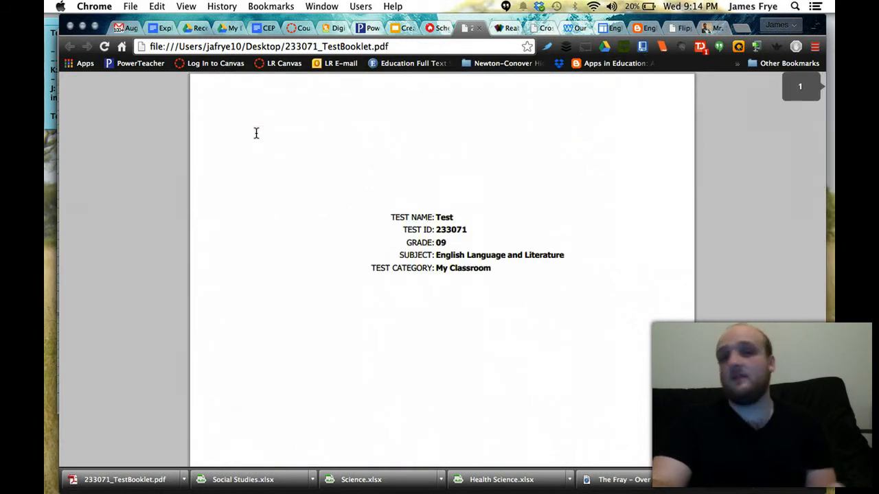
Step: Switch to the Creating Benchmarked Formative Assessments in SchoolNet presentation in Google Slides and open slide 20, "Note (in video)"
mouse_move(43, 320)
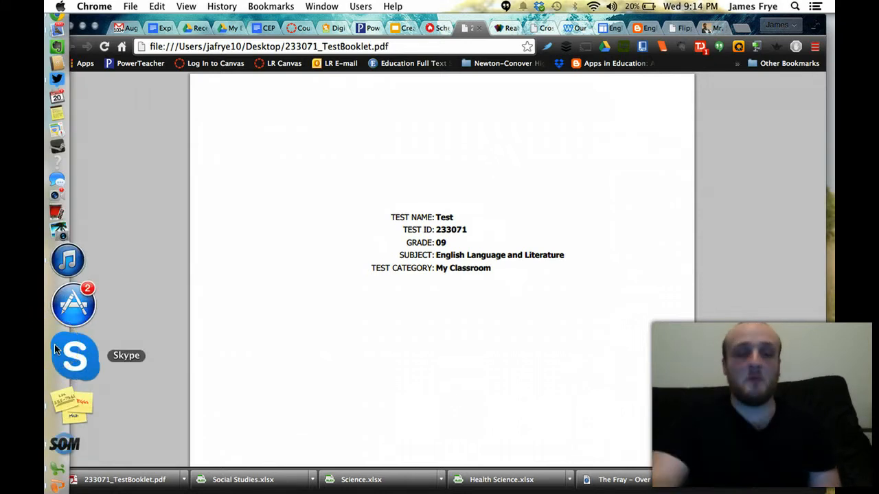
left_click(399, 29)
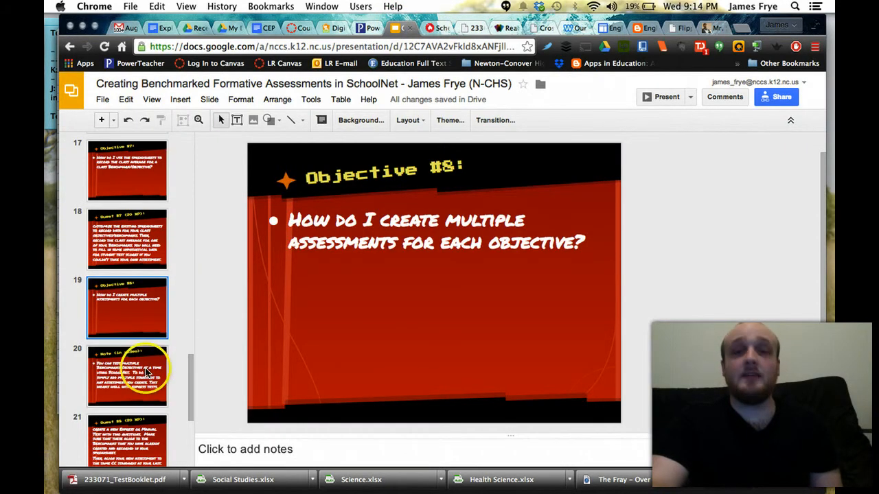
scroll(146, 372, "down", 2)
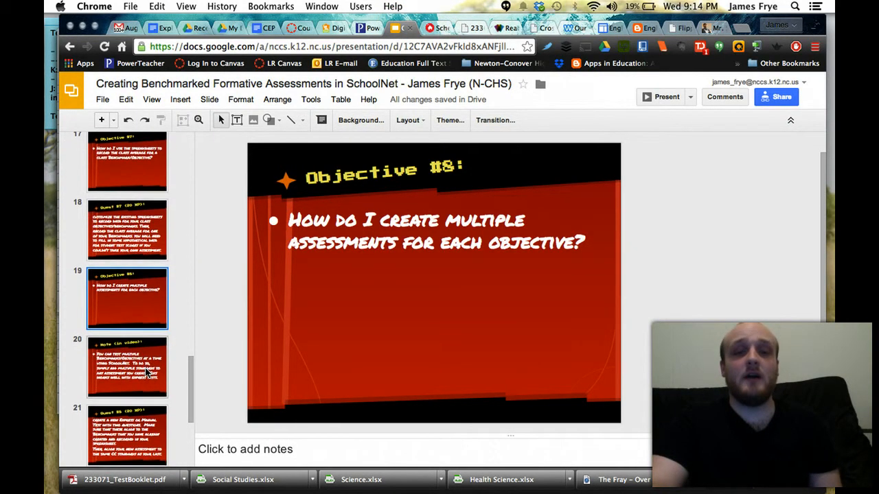
scroll(146, 372, "down", 2)
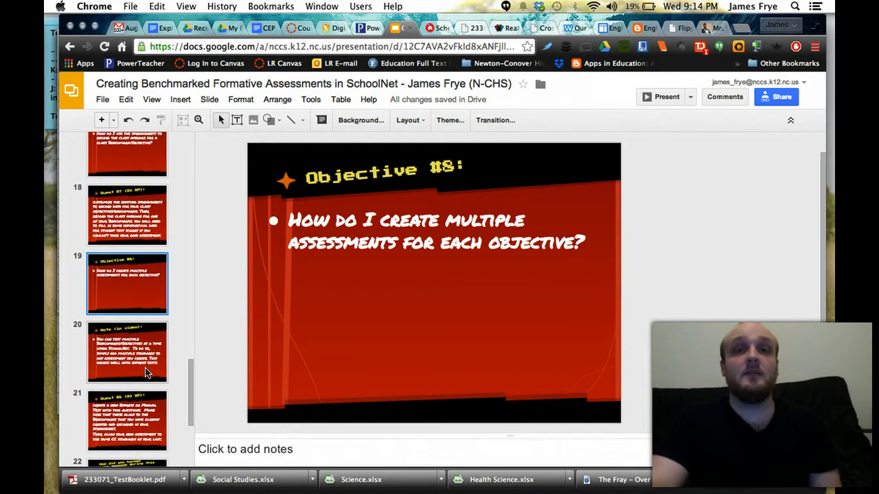
scroll(118, 358, "down", 1)
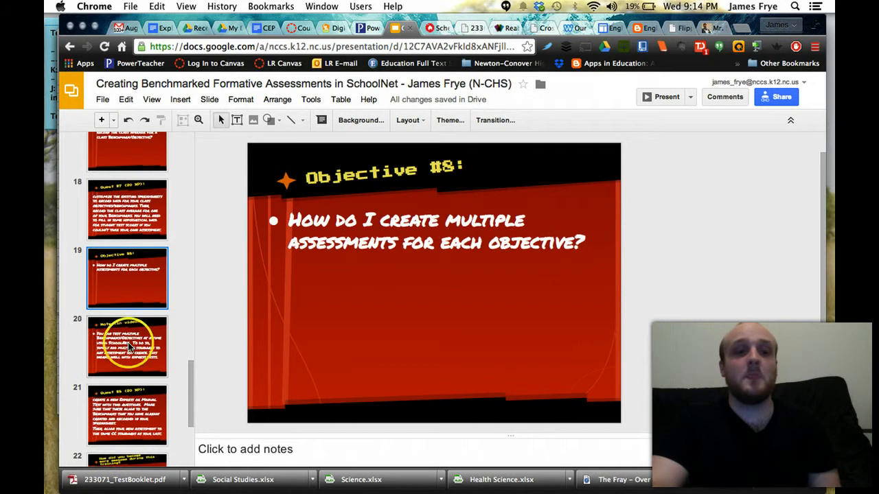
left_click(128, 347)
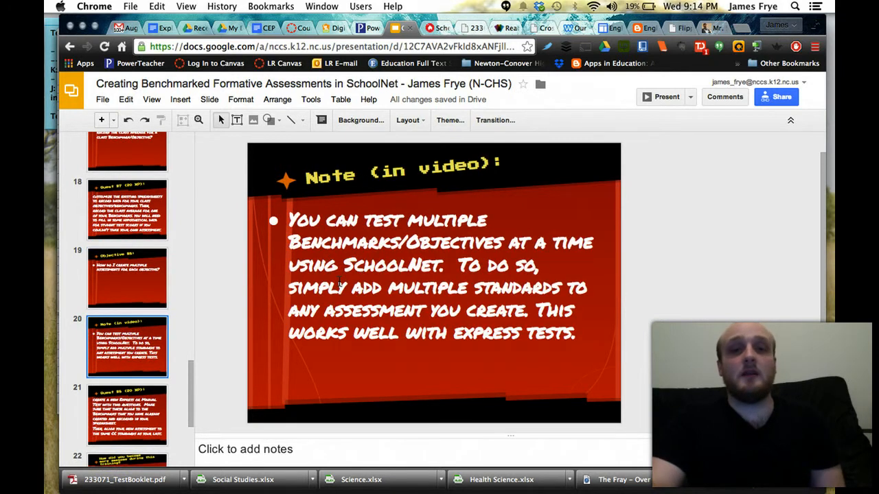